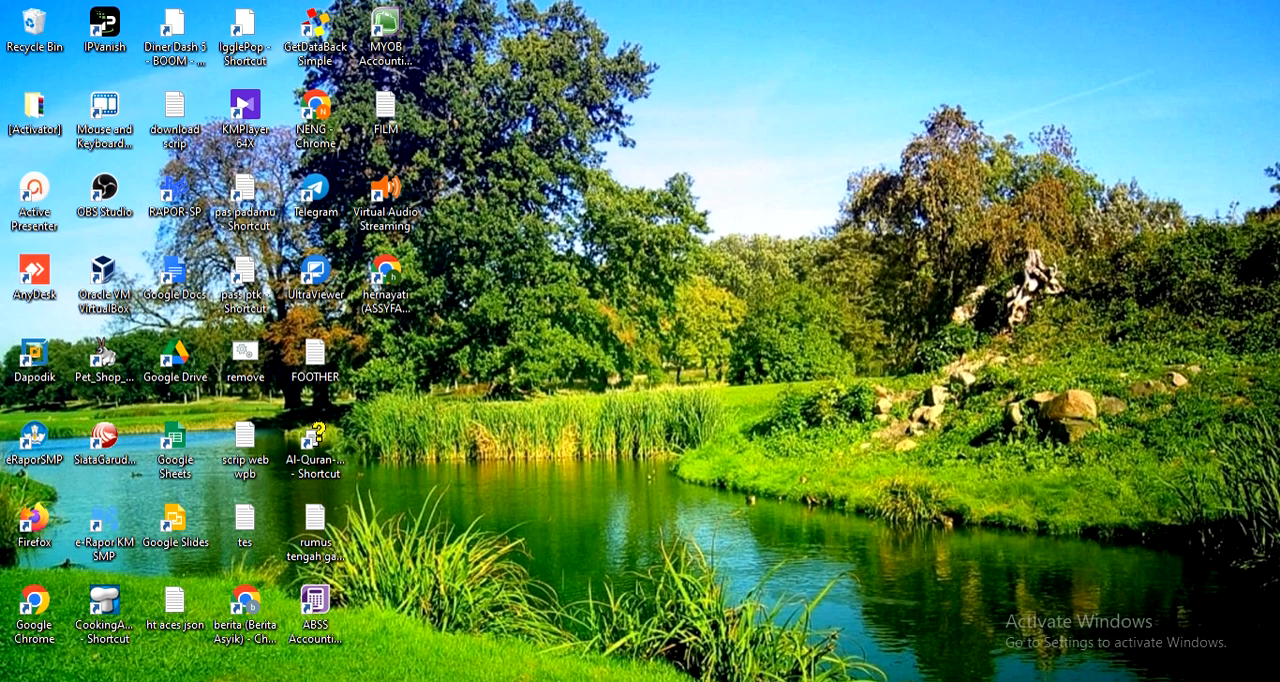
Launch MYOB Accounting, start creating a new company file and go to its company information
click(1060, 592)
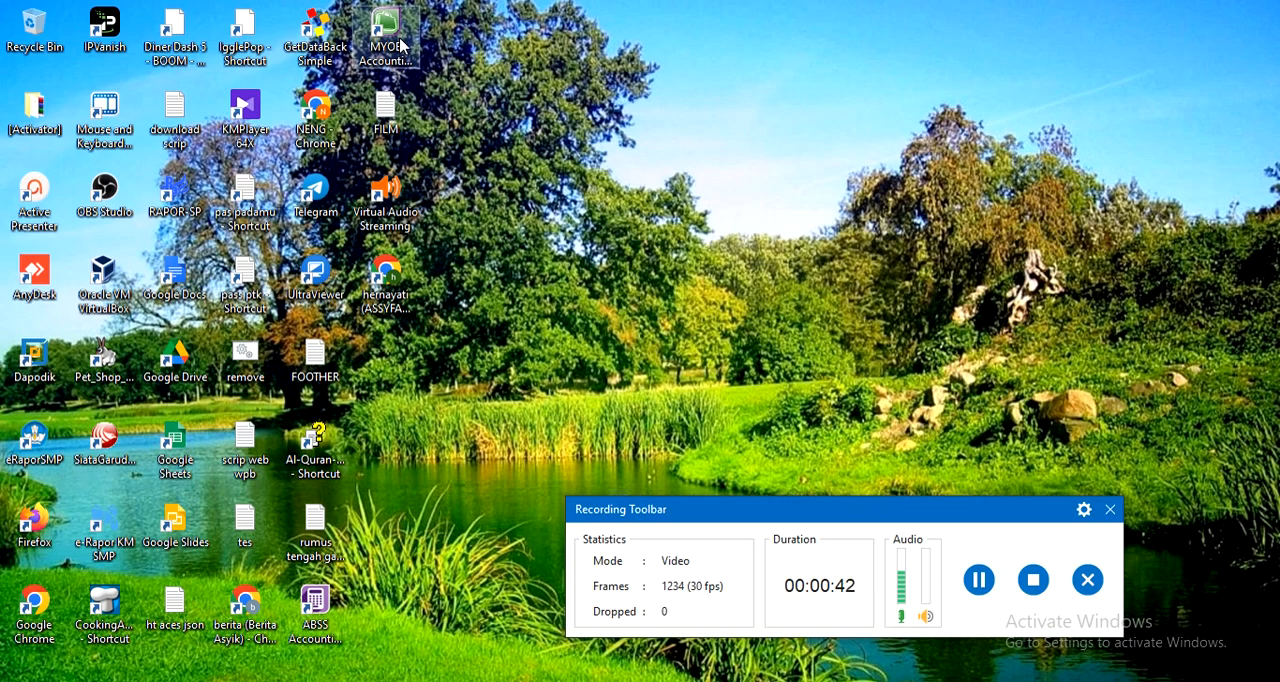
double_click(386, 35)
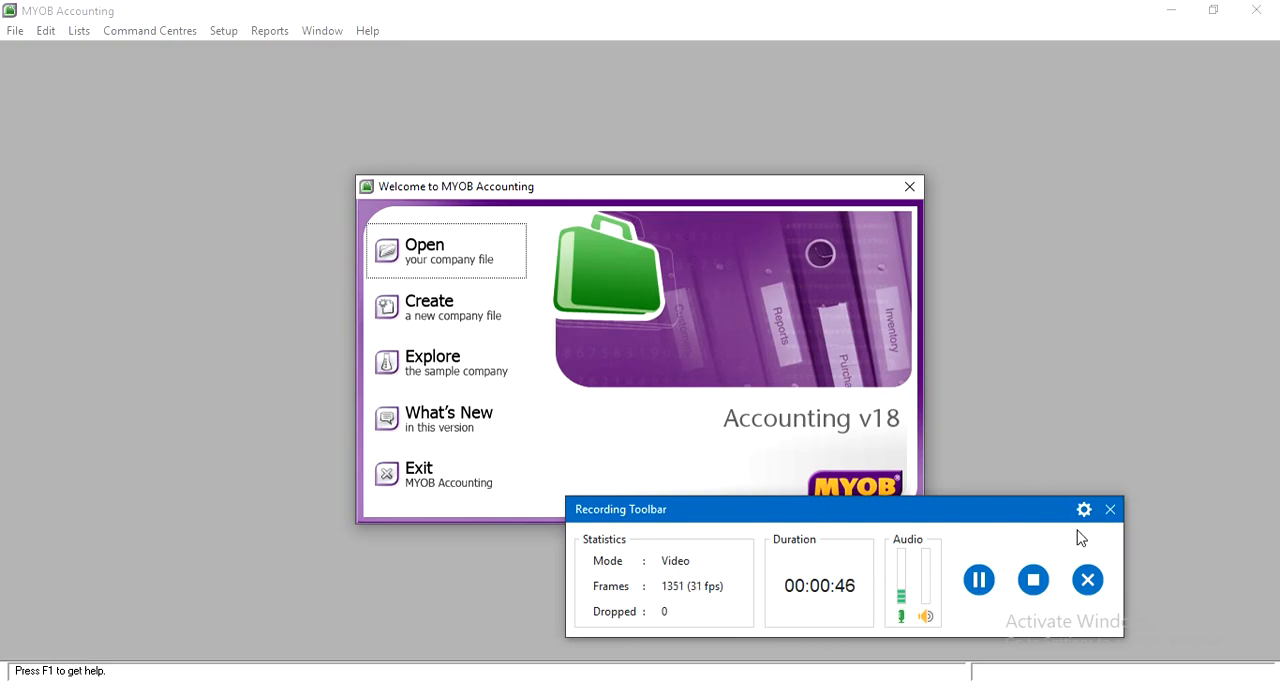
drag(1034, 508, 1029, 681)
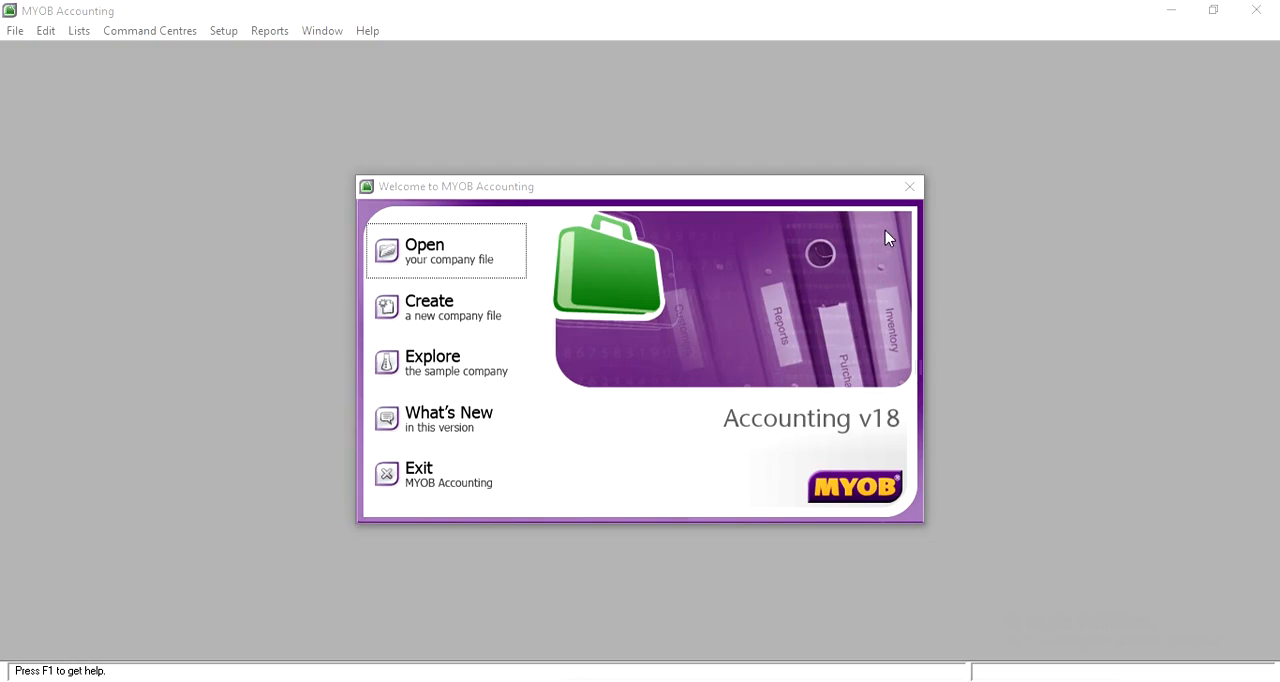
click(916, 187)
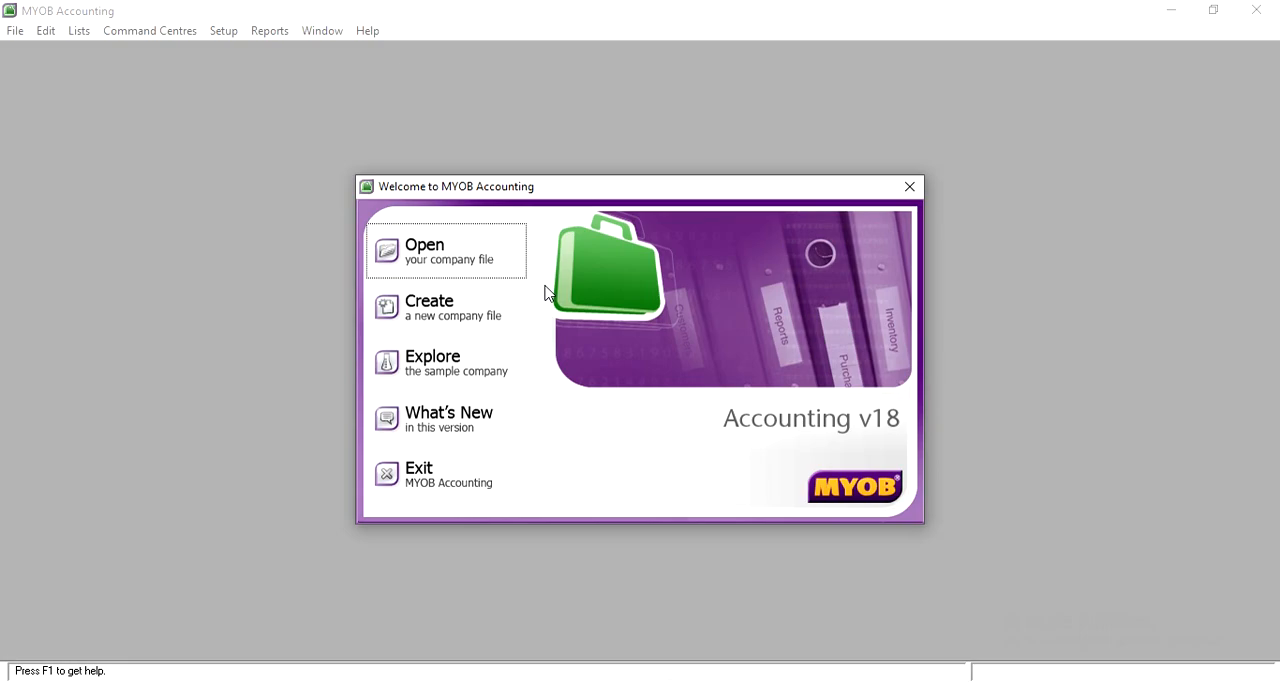
click(452, 313)
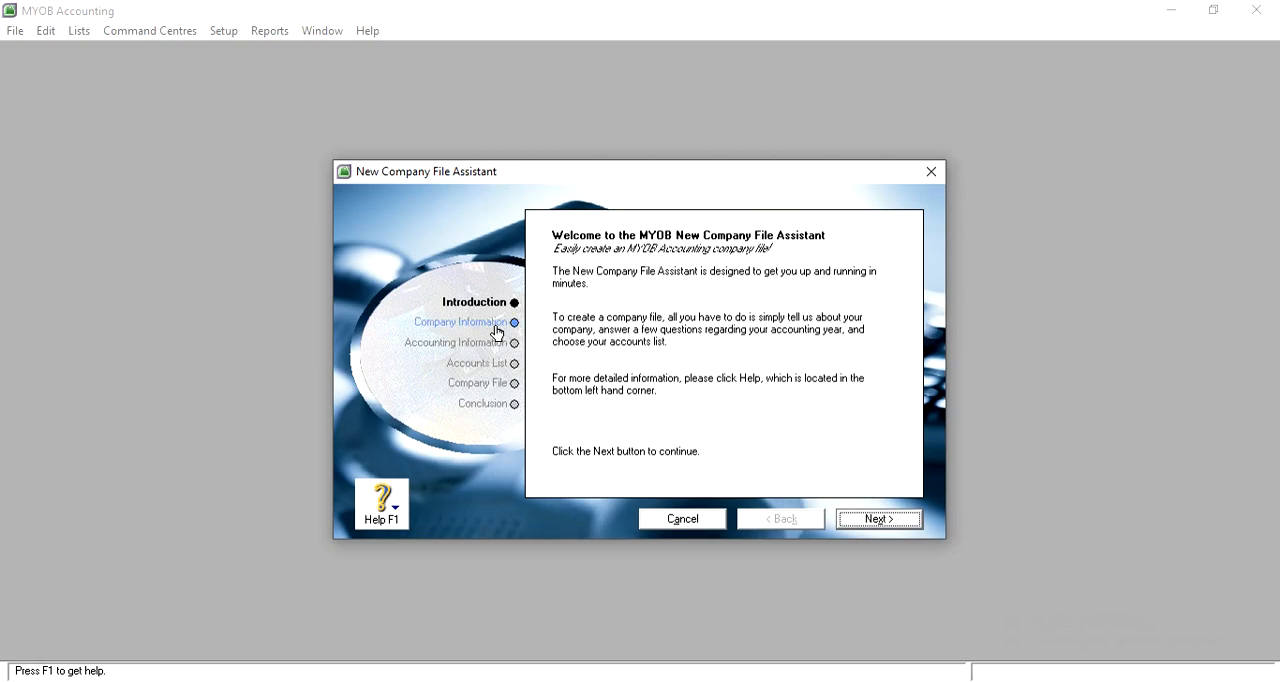
click(447, 325)
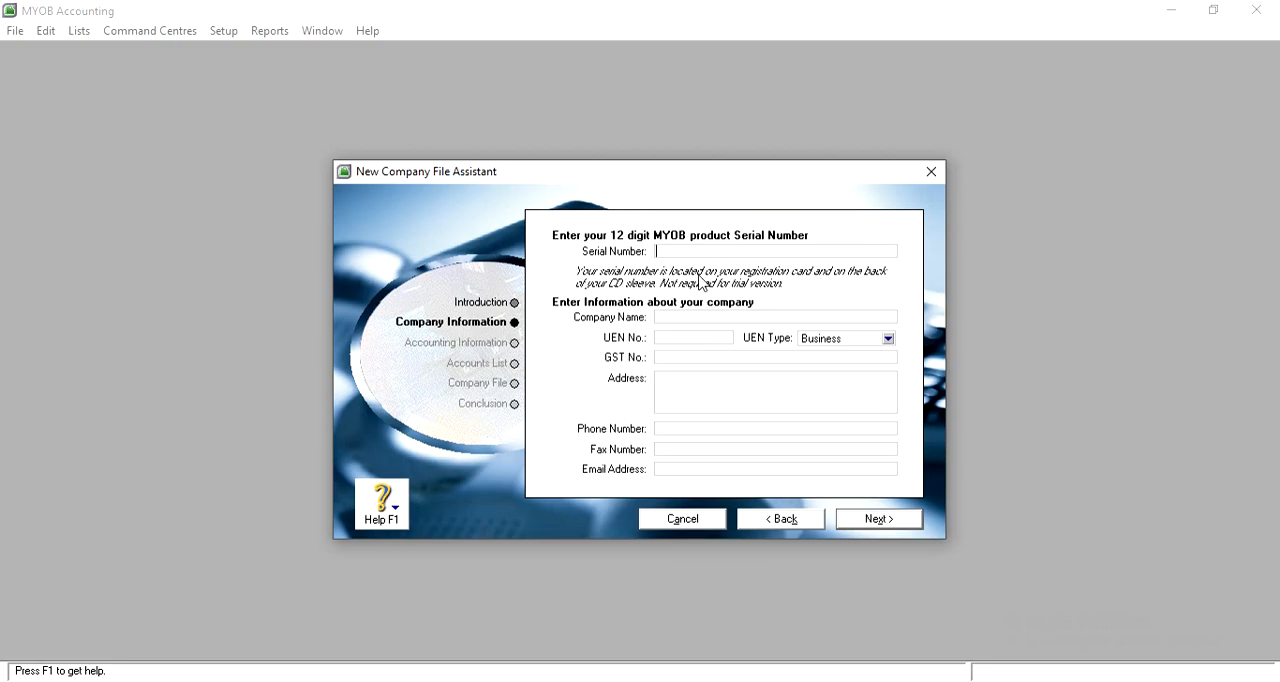
Enter Merapi Rental as the company name
click(689, 322)
click(658, 318)
text(Metap)
text(p)
text( Rental)
Fill in the company's street address
click(700, 391)
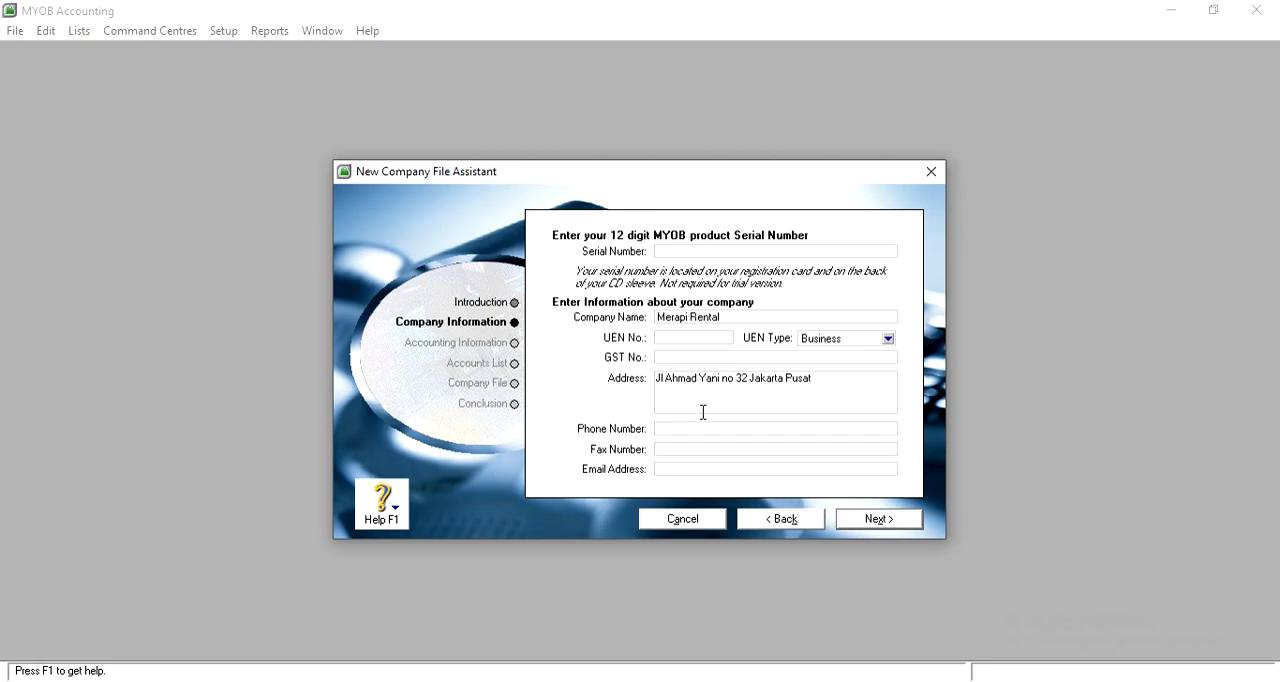
Enter the company's phone number and fax number
click(705, 429)
click(720, 447)
Fill in the company's e-mail address without a space in it and continue to the accounting information
click(703, 470)
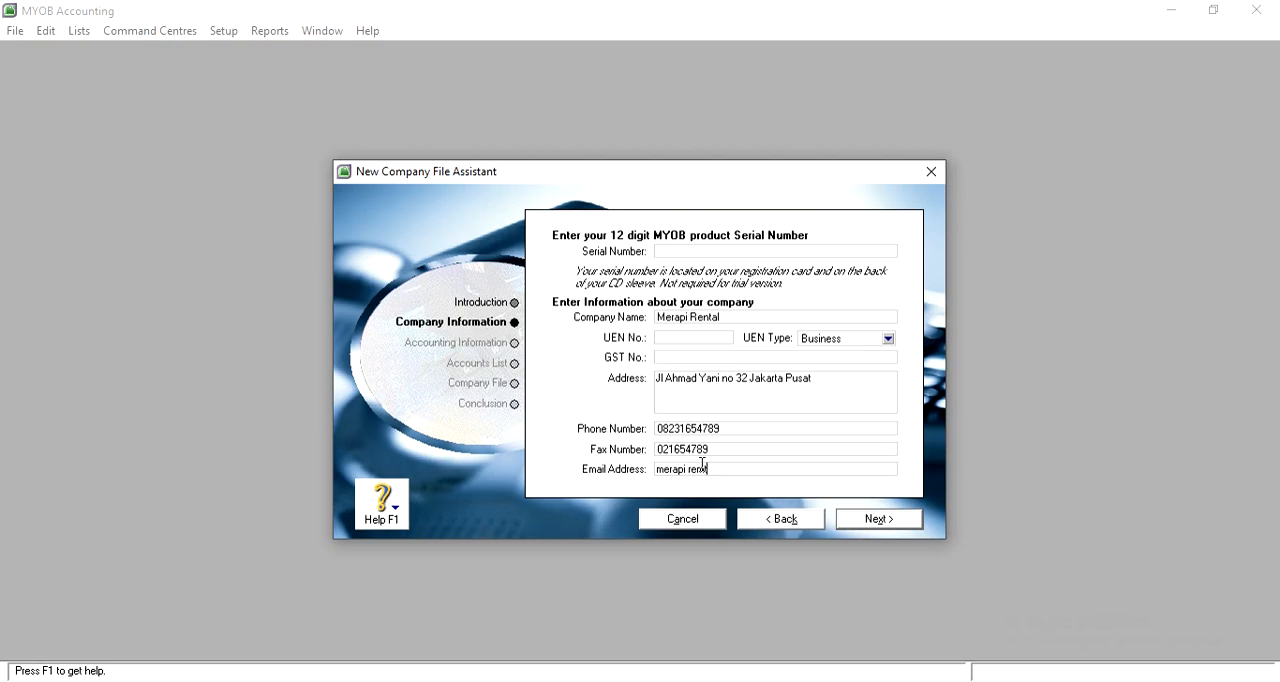
key(Left)
key(Left)
key(Left)
key(Left)
key(Left)
key(Left)
key(End)
click(908, 521)
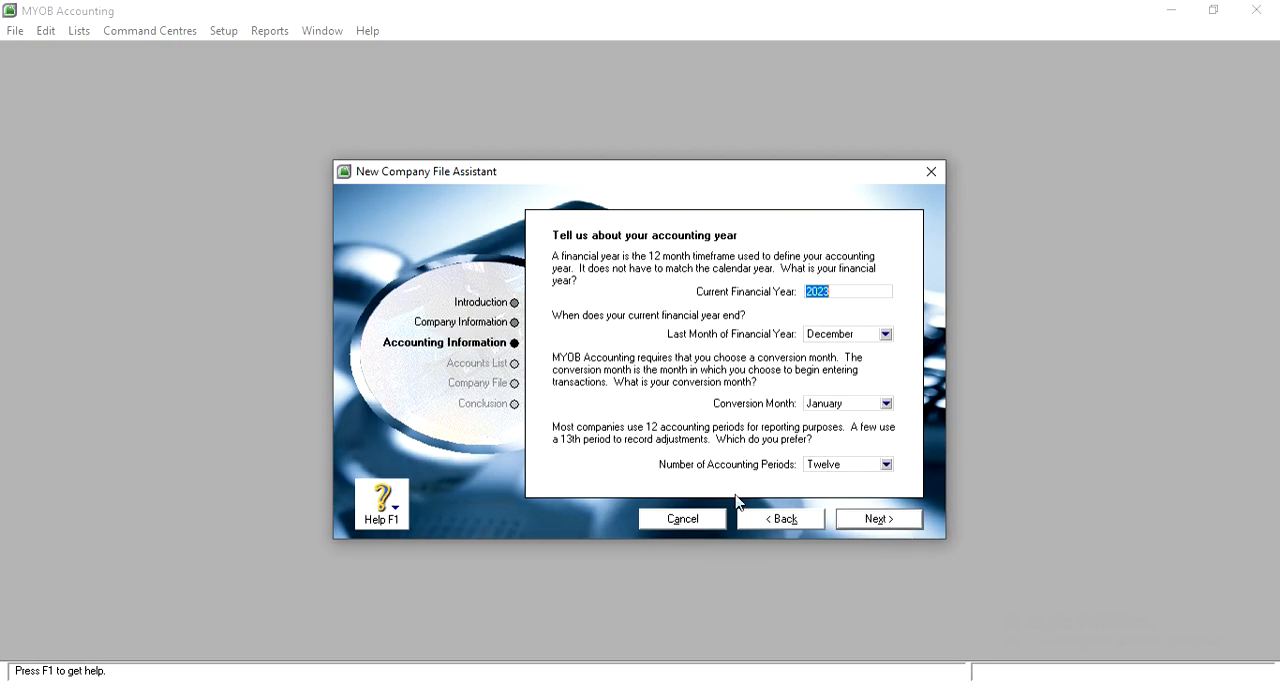
Keep 2023 as the financial year with twelve accounting periods and confirm the accounting information
click(854, 288)
click(876, 470)
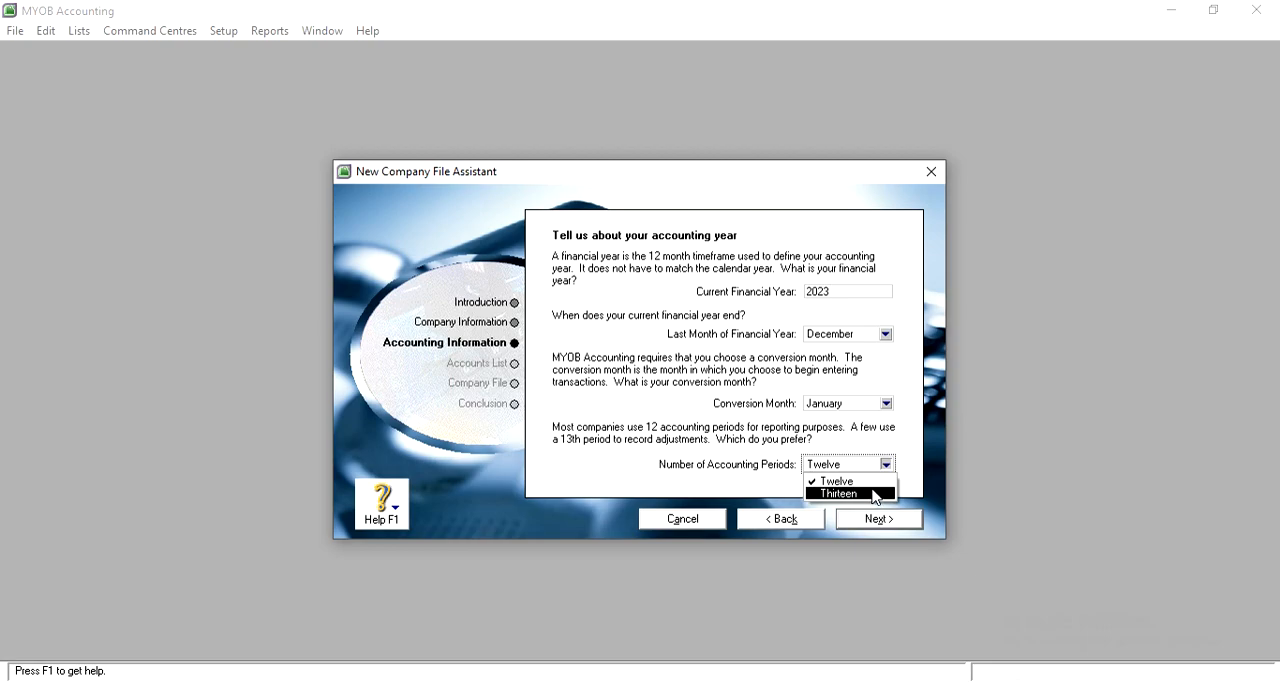
click(877, 482)
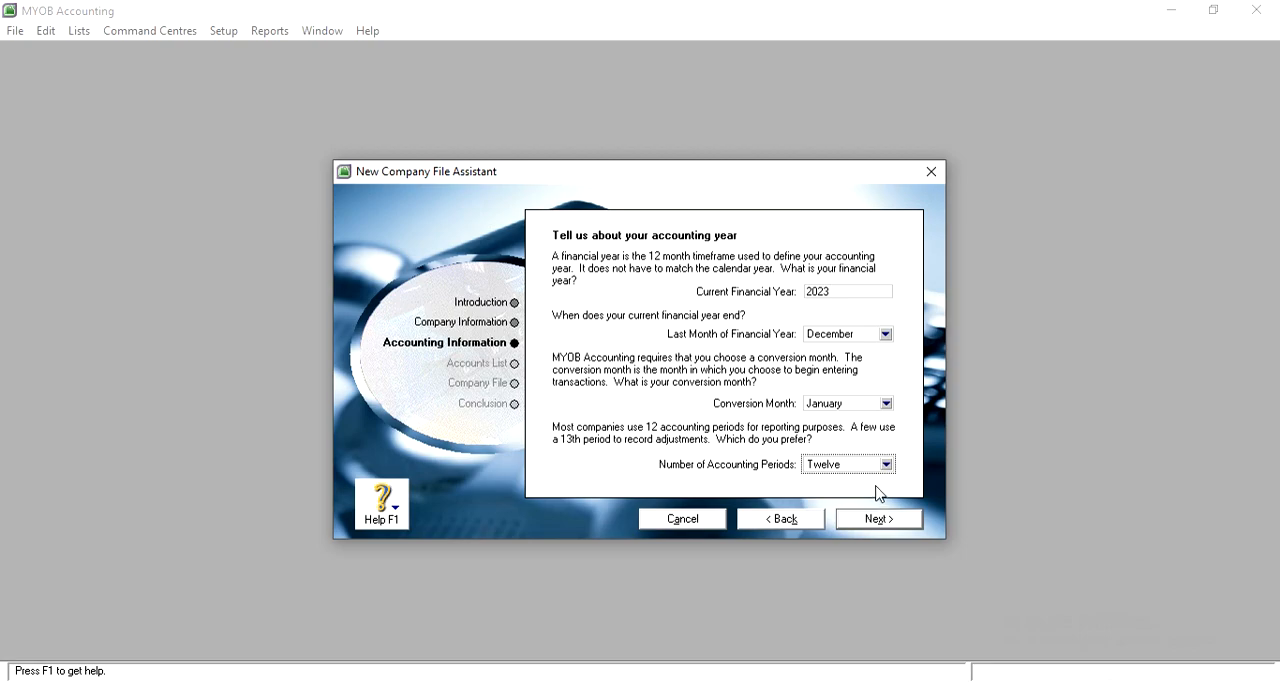
click(877, 521)
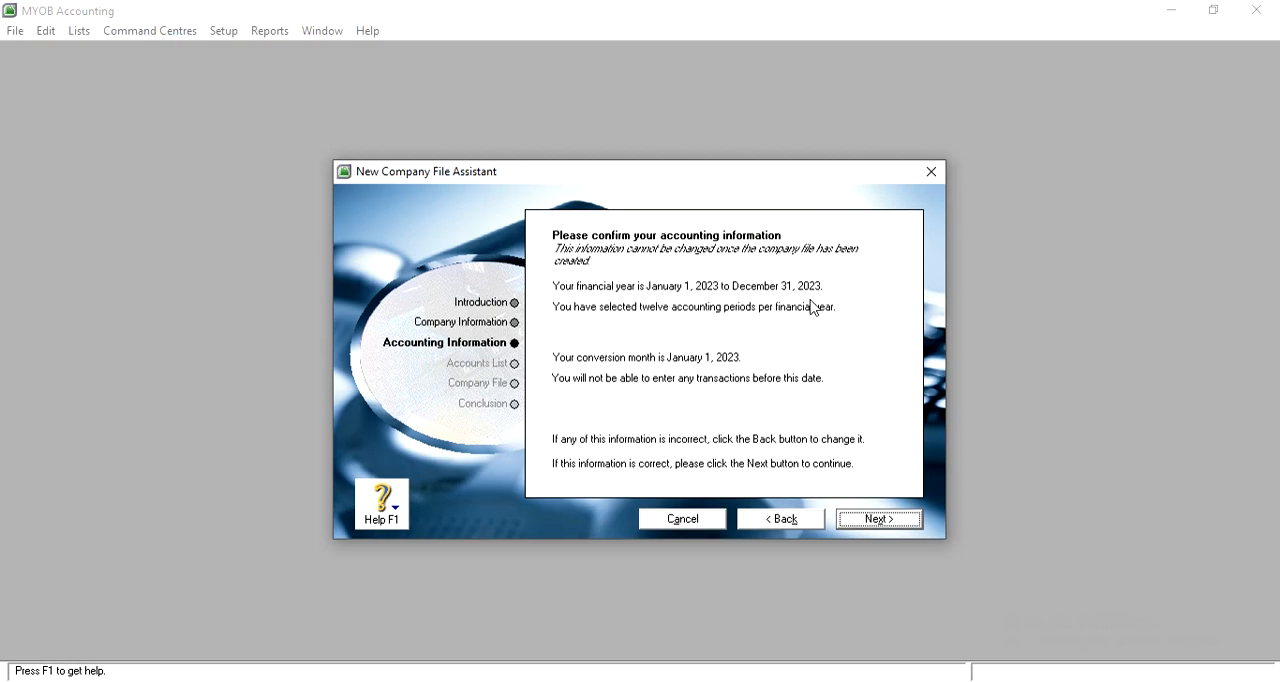
click(884, 518)
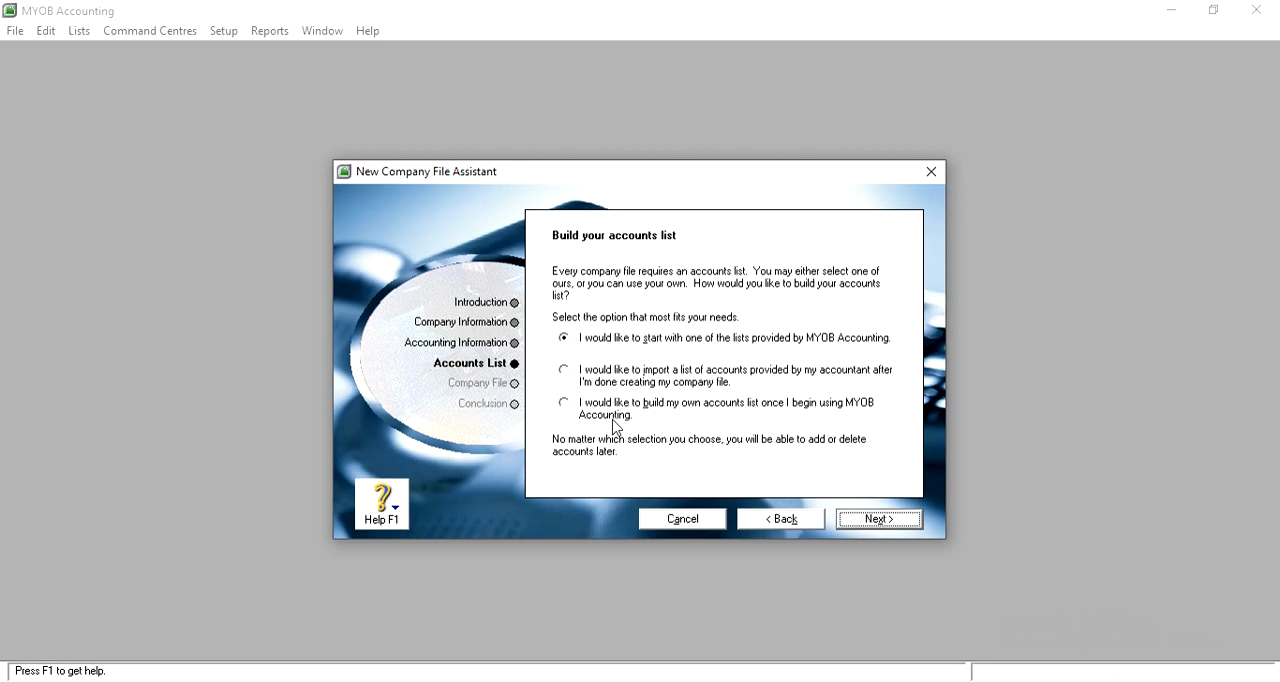
Start from one of the provided accounts lists and choose Service as the industry classification
click(862, 520)
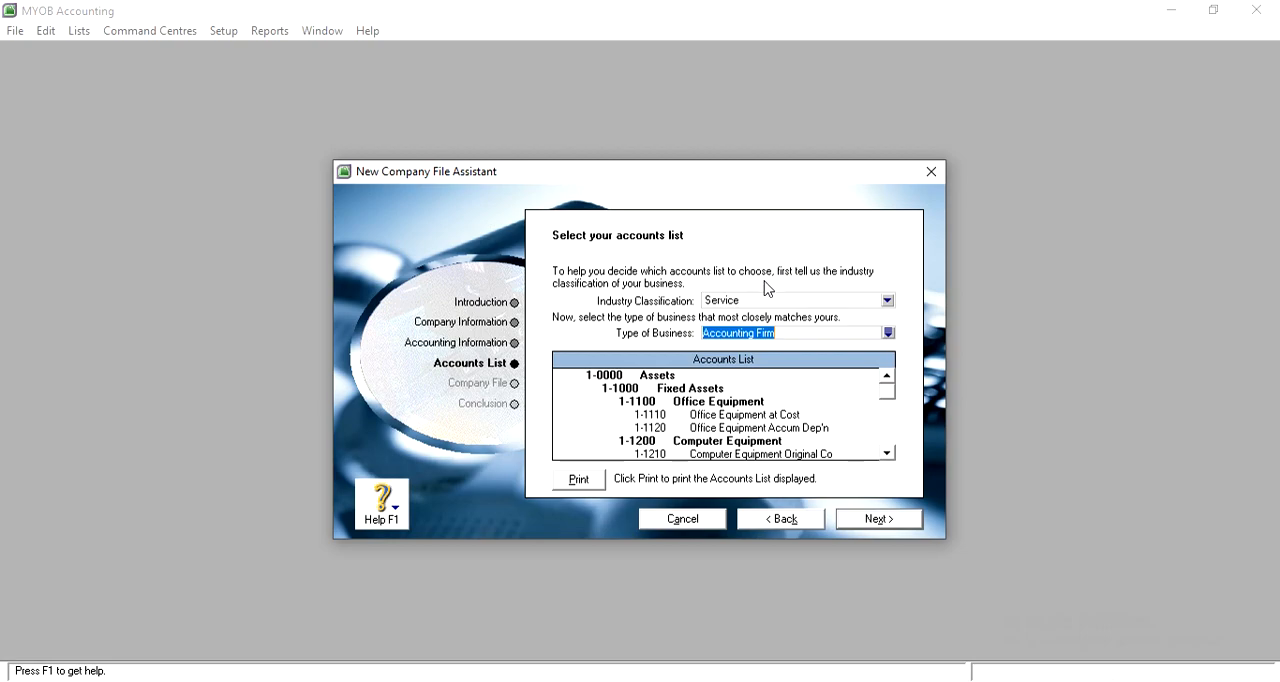
click(811, 303)
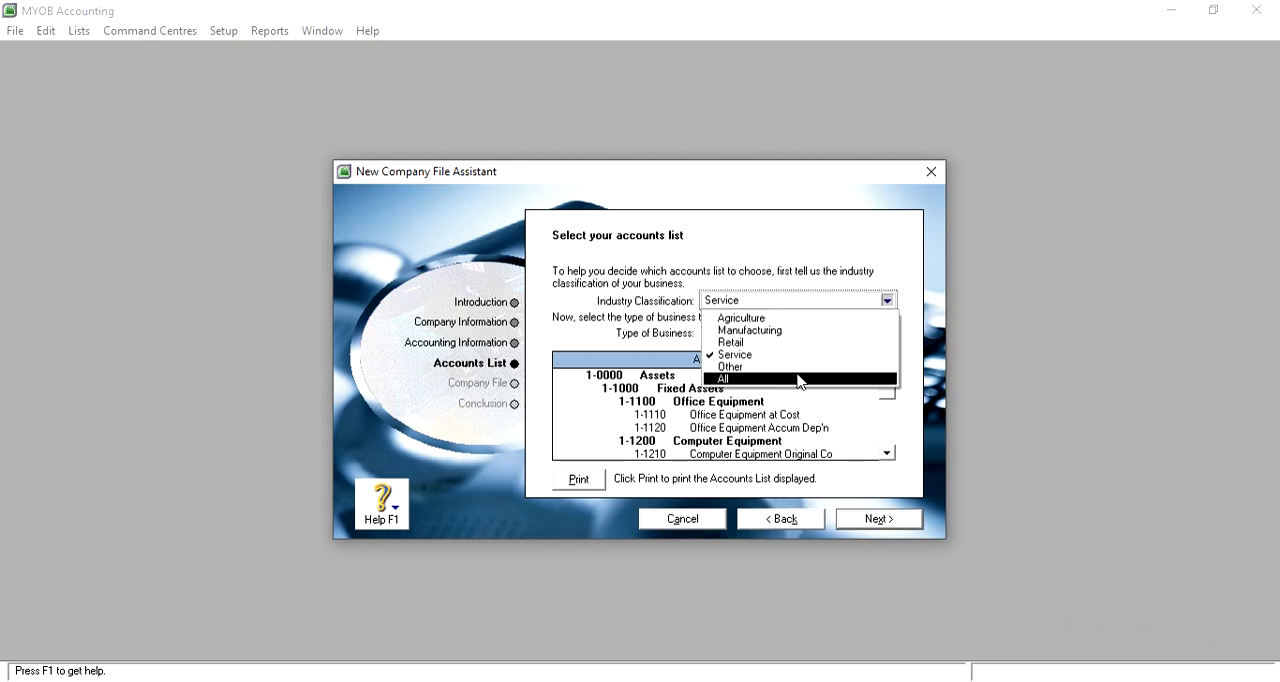
click(808, 364)
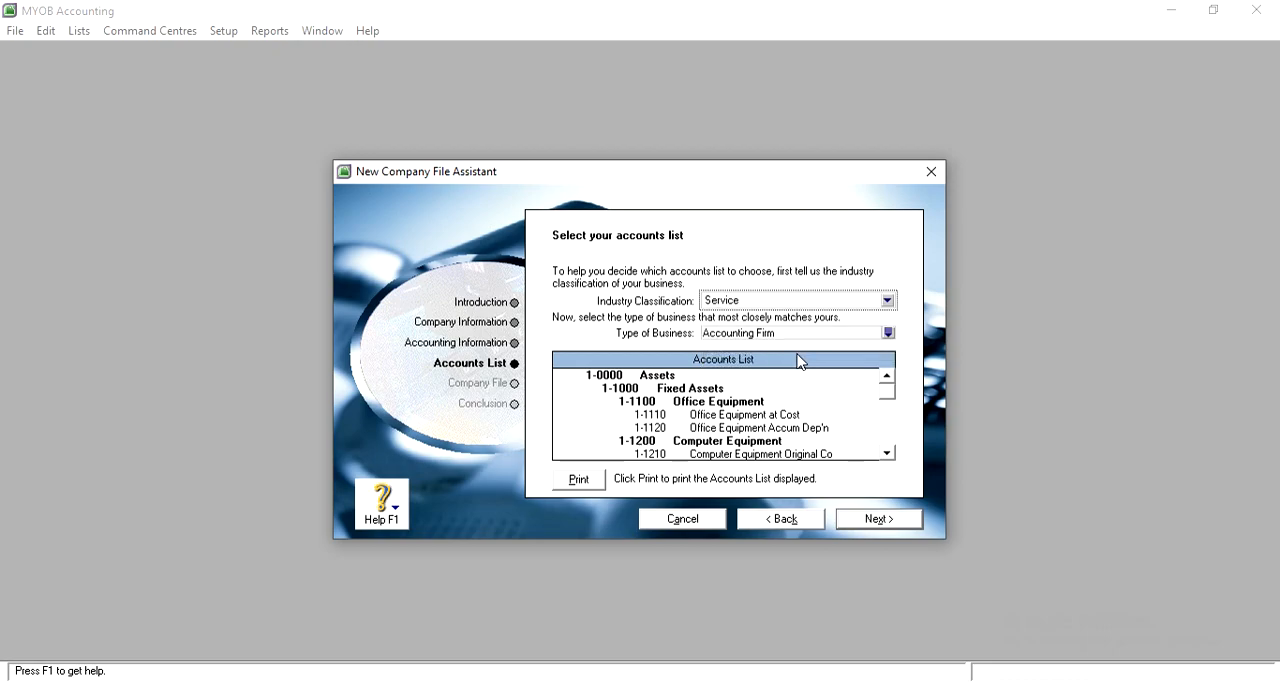
Open the business type list for the Service industry and look through the available types
click(888, 332)
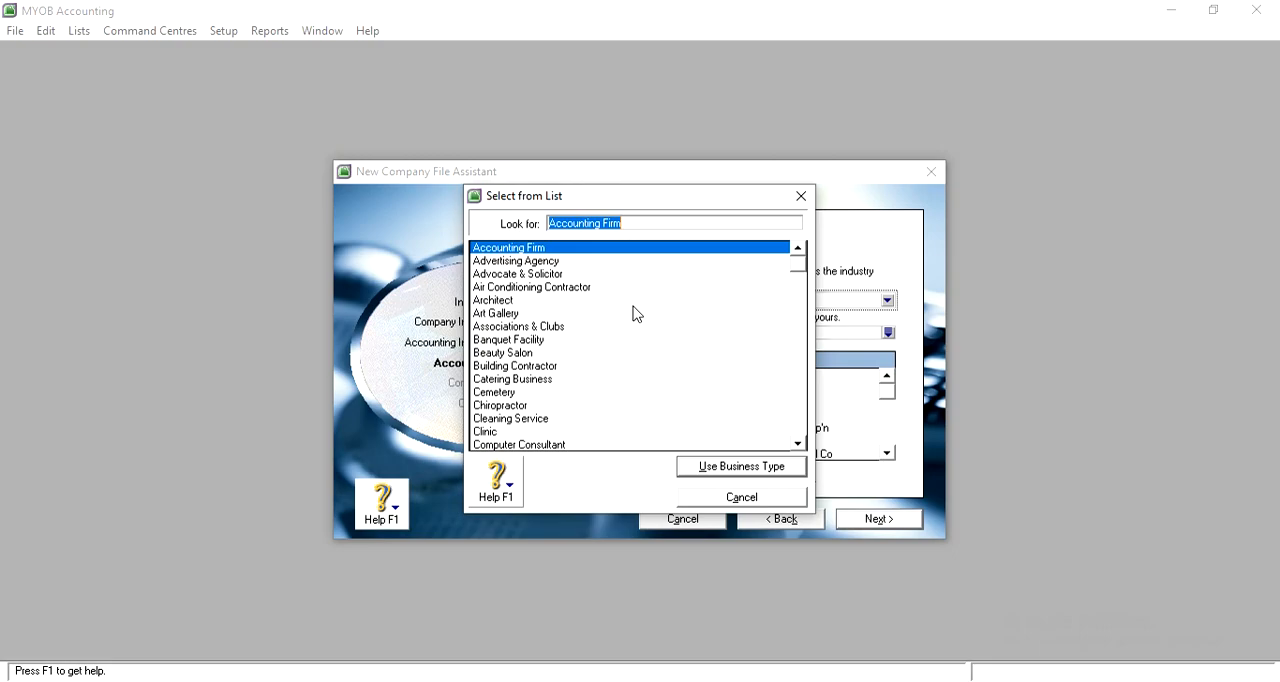
scroll(635, 314, down, 1)
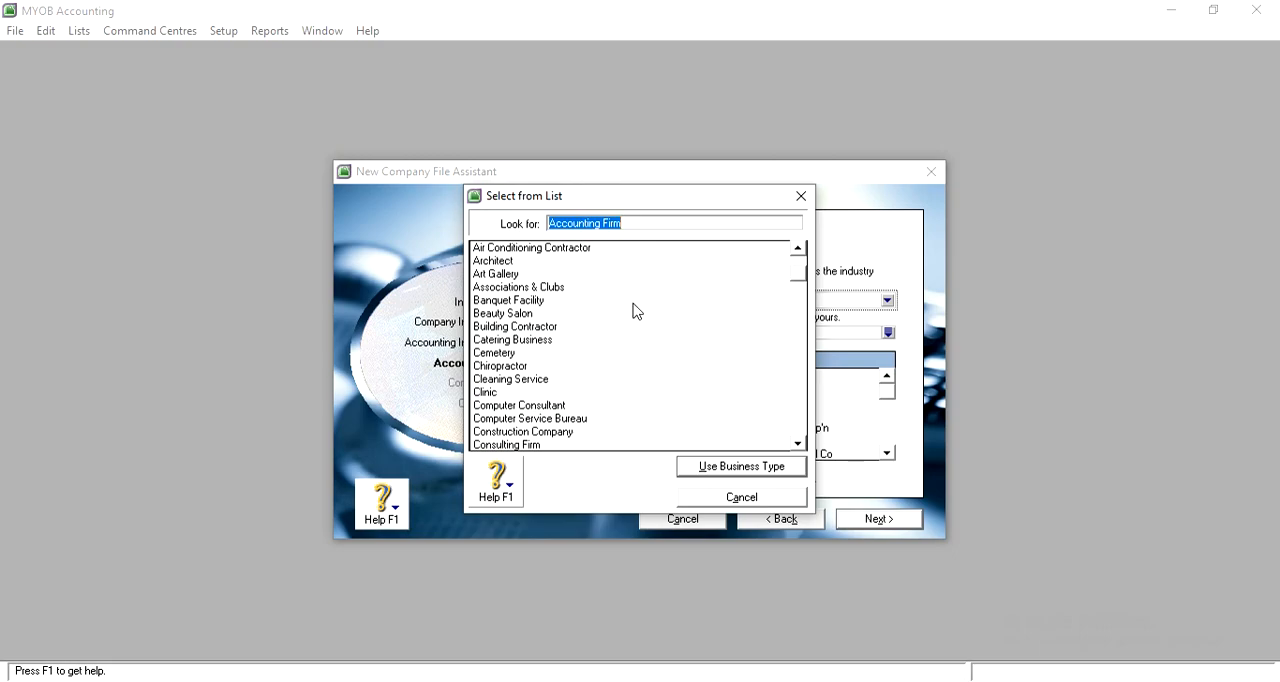
scroll(633, 291, down, 2)
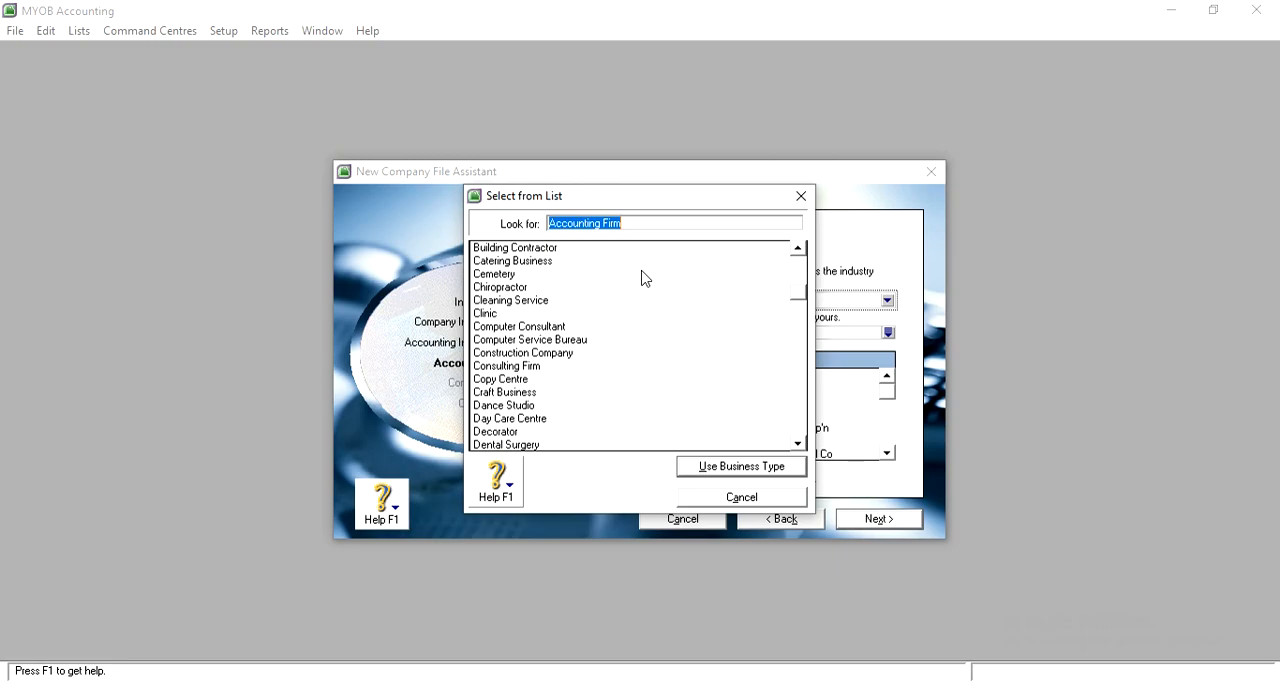
scroll(645, 279, down, 2)
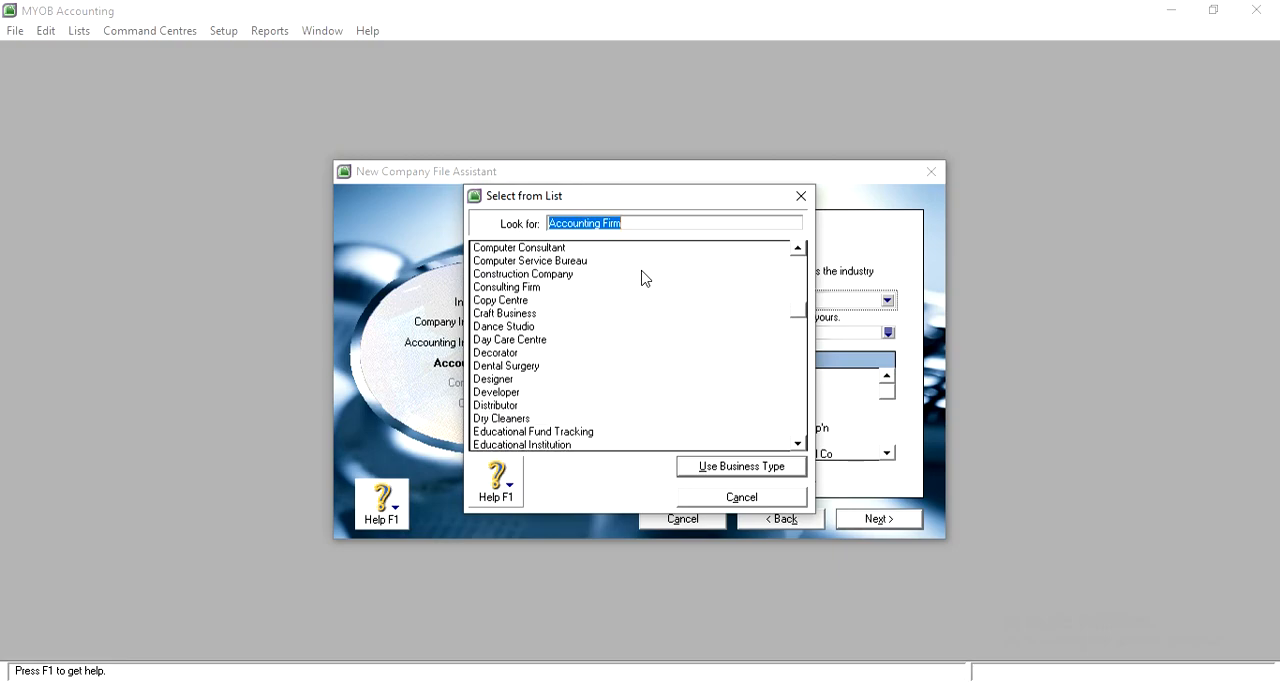
scroll(645, 279, down, 2)
scroll(645, 279, down, 6)
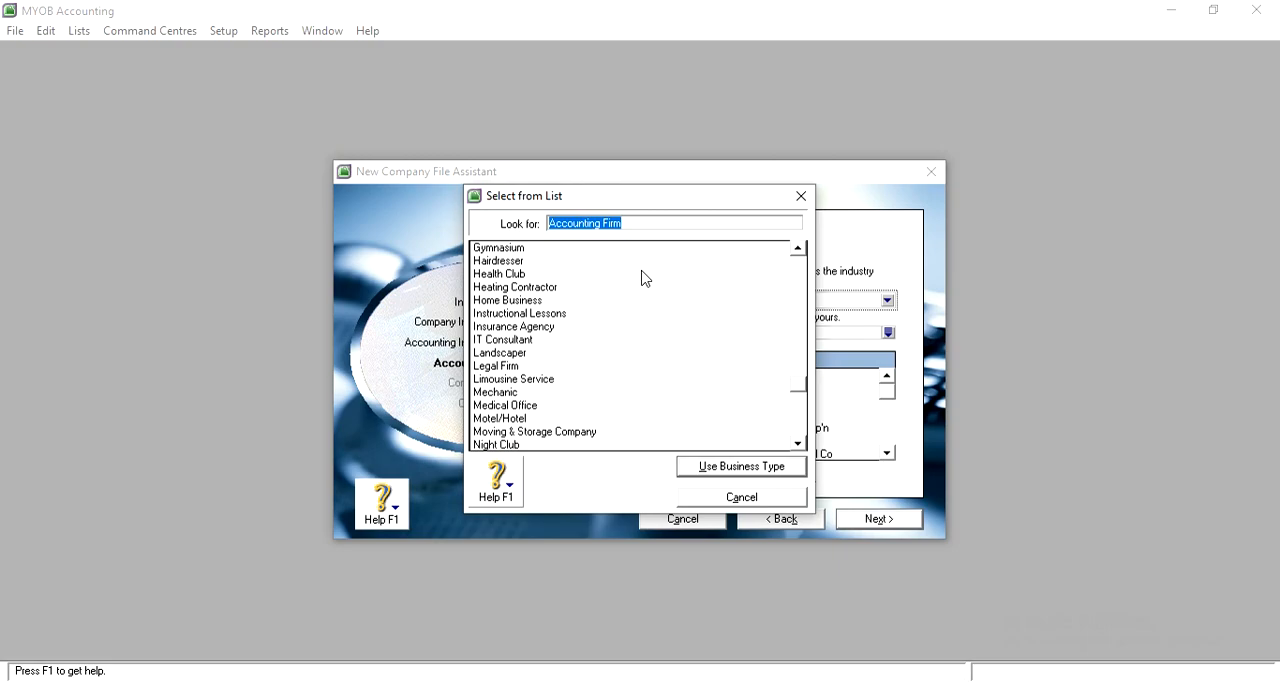
scroll(645, 279, down, 2)
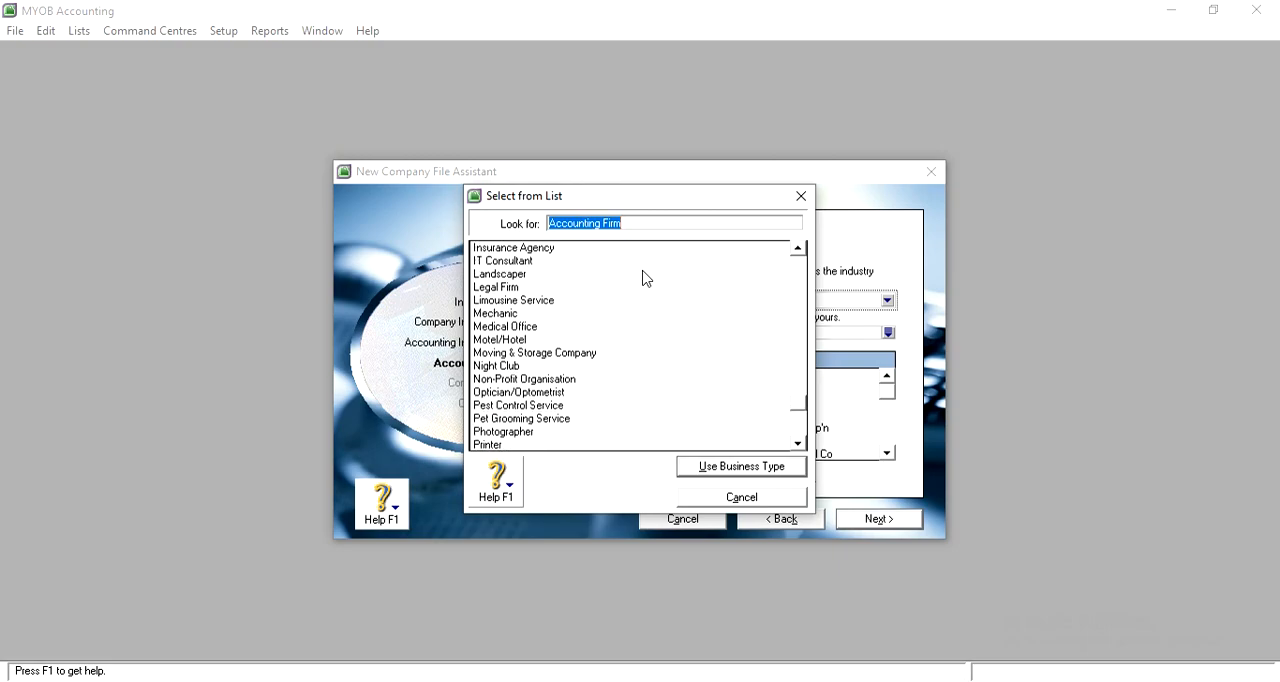
scroll(605, 365, down, 1)
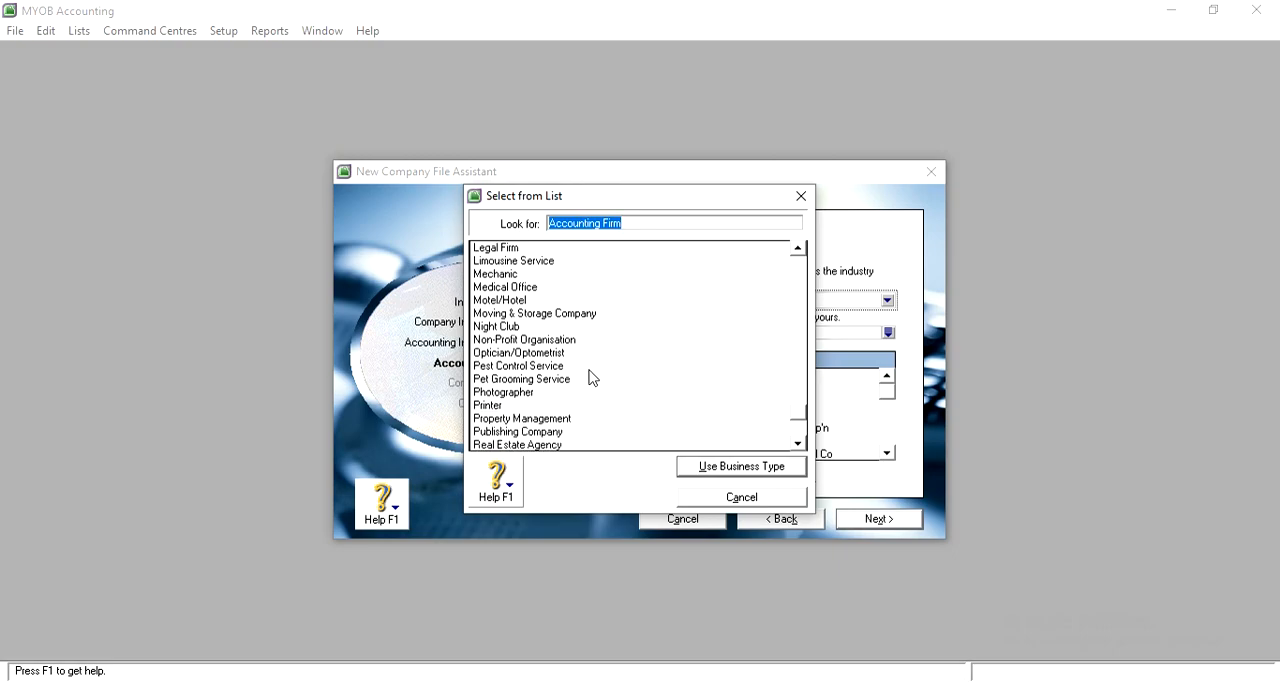
scroll(590, 377, down, 1)
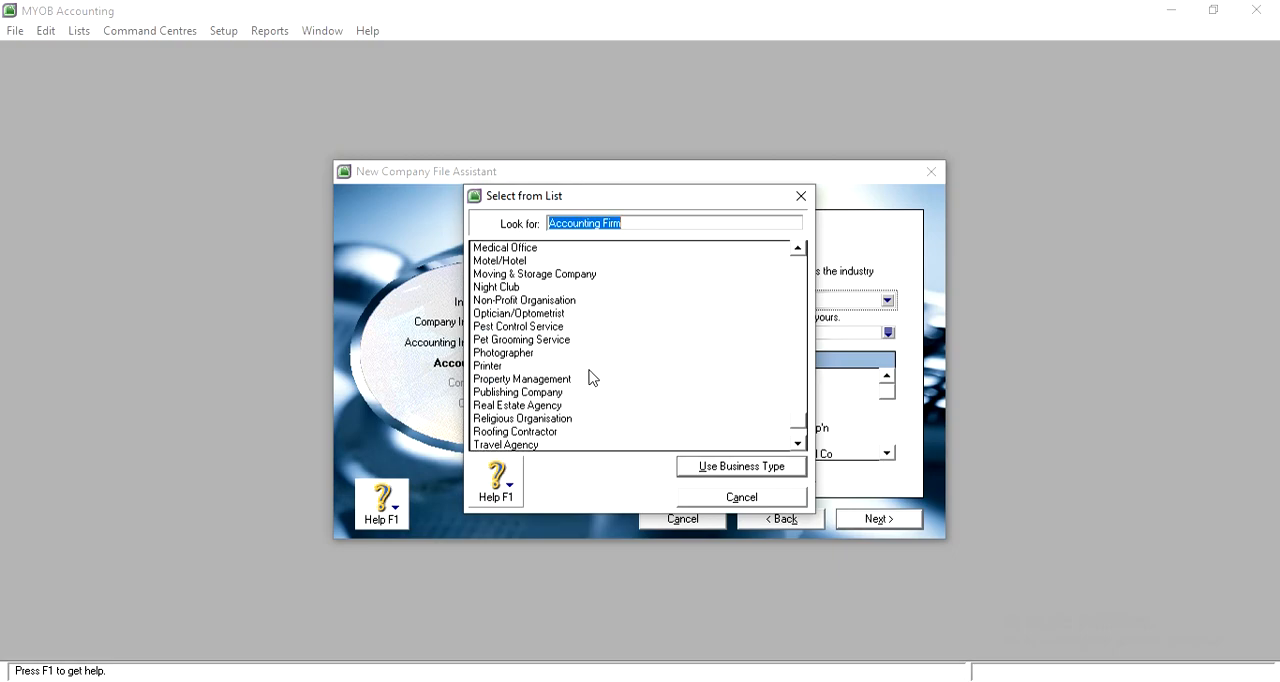
scroll(522, 430, down, 1)
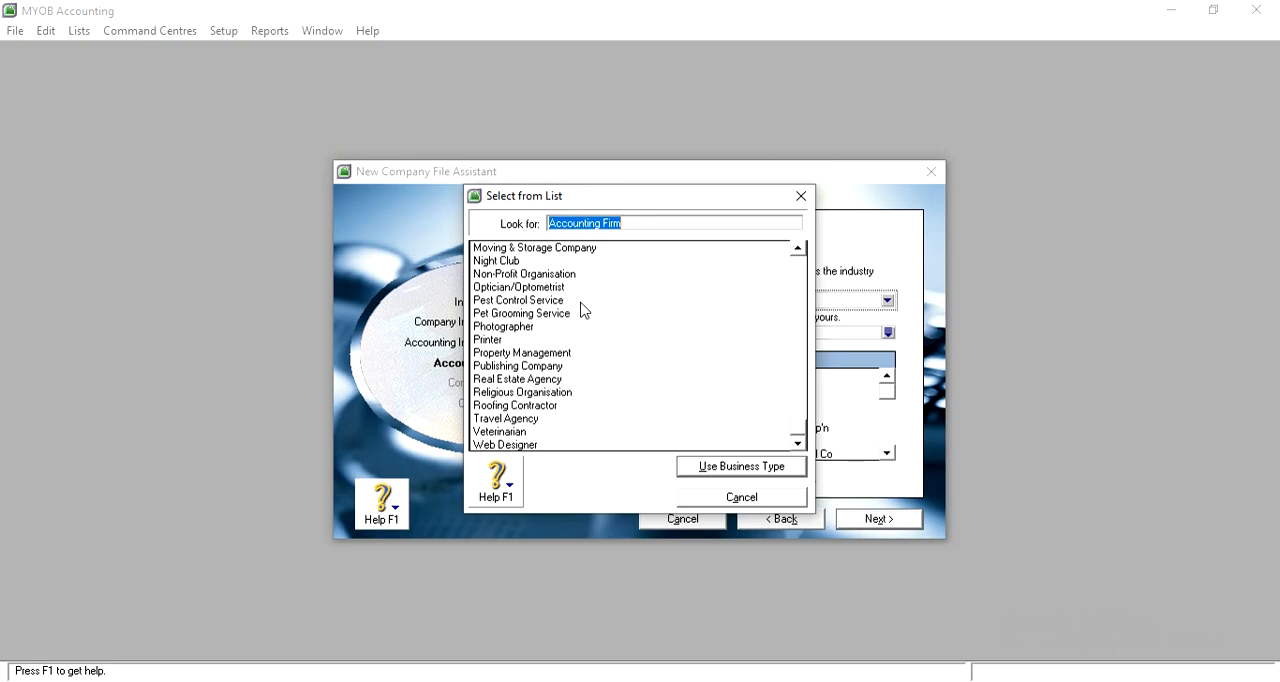
scroll(583, 309, up, 3)
scroll(583, 313, up, 1)
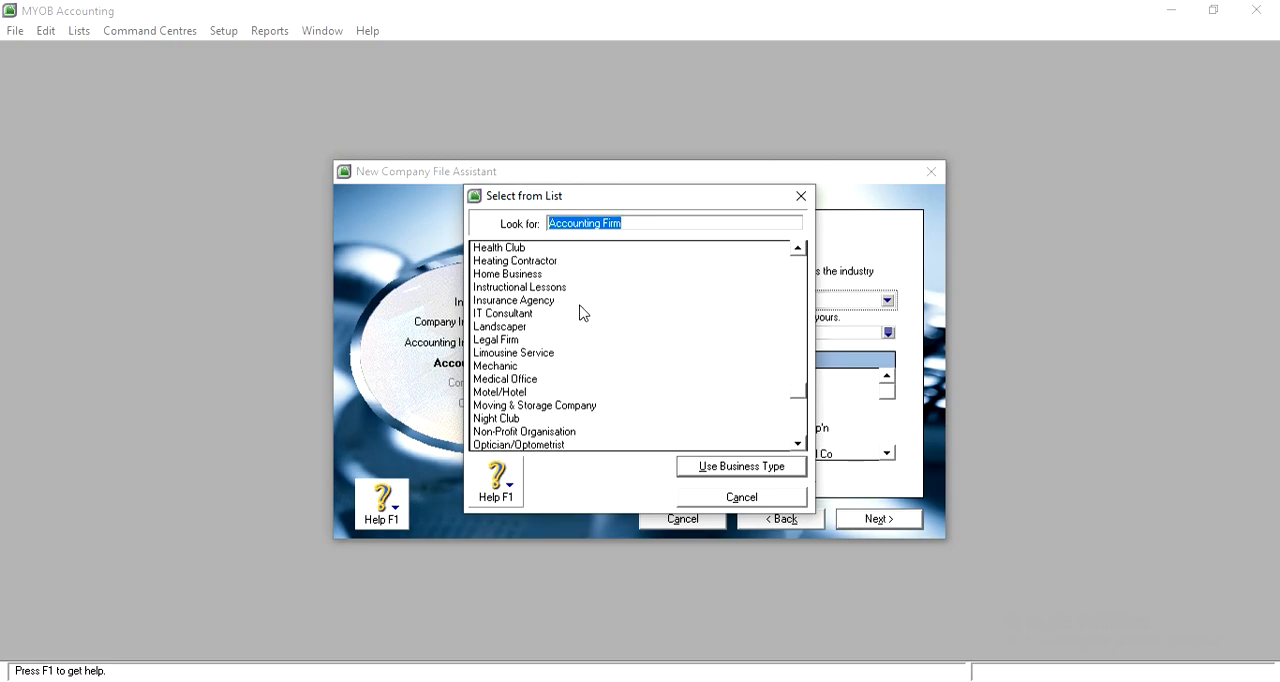
scroll(583, 313, up, 3)
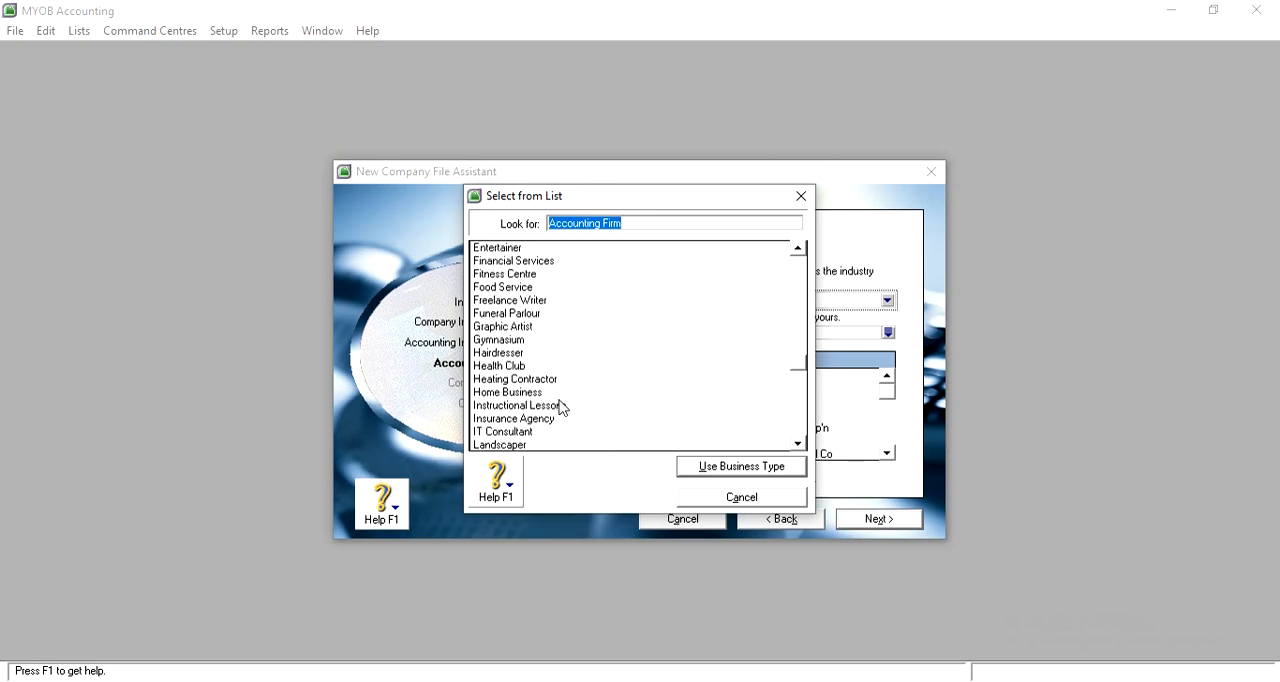
scroll(599, 327, up, 1)
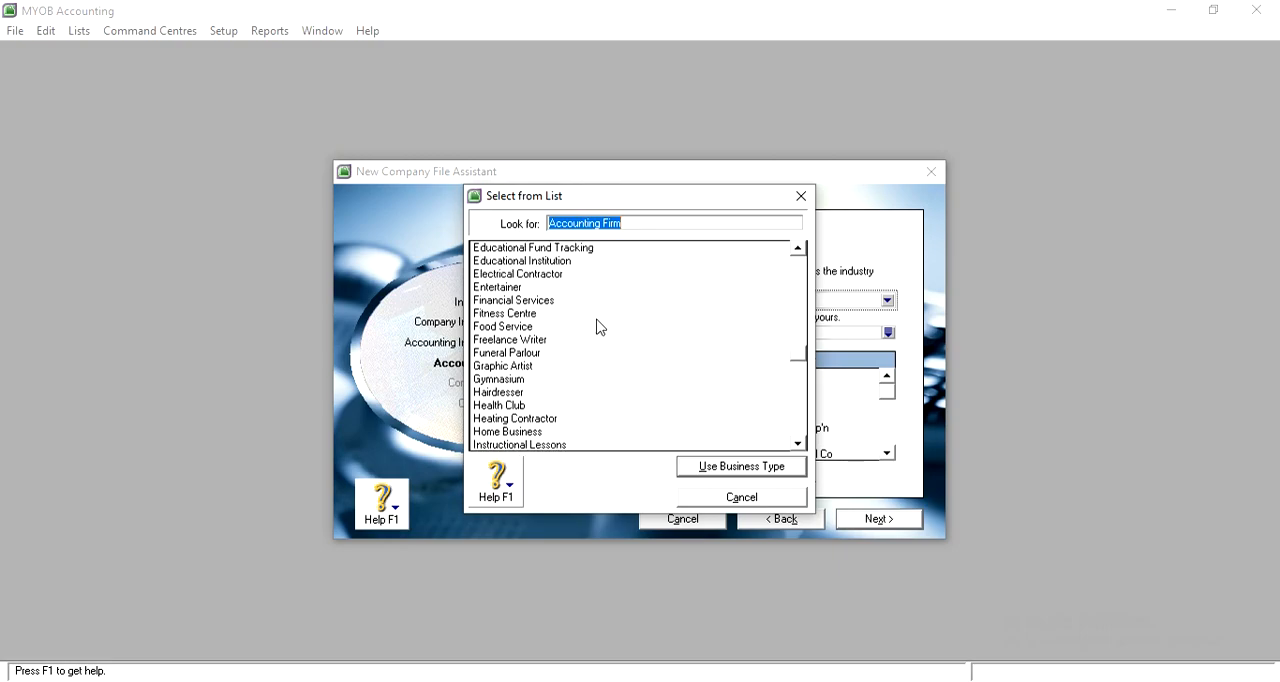
scroll(599, 327, up, 2)
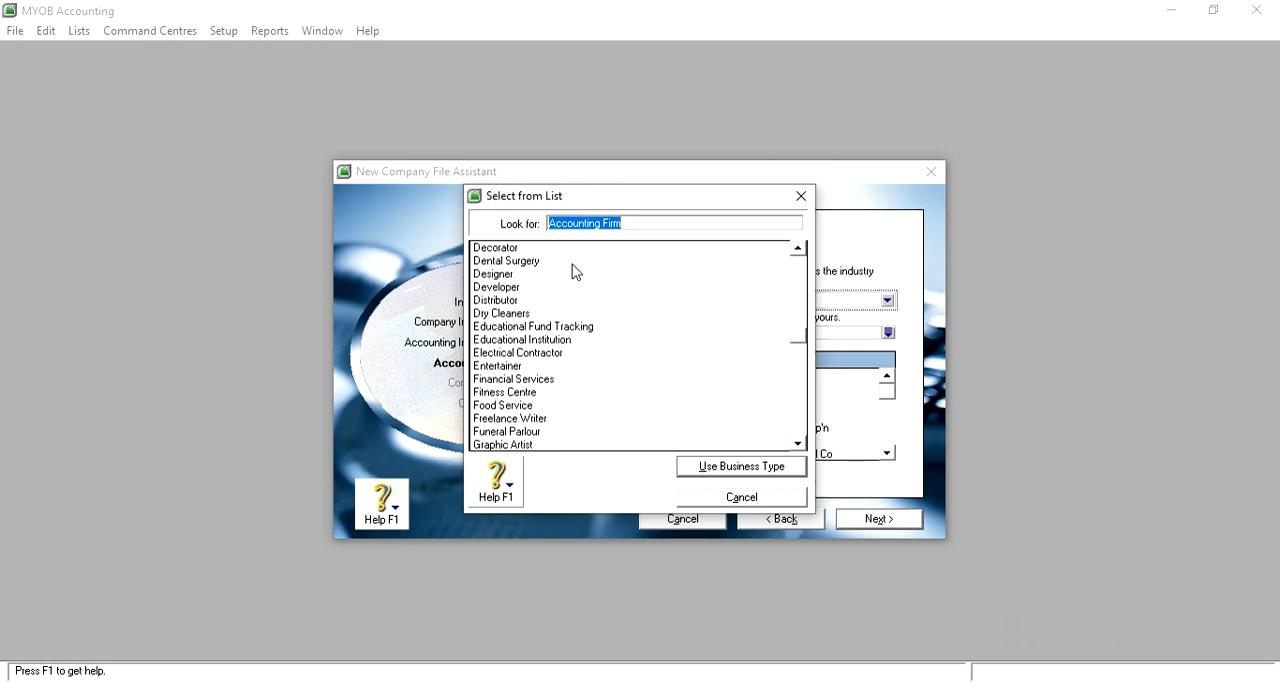
scroll(575, 272, up, 2)
scroll(575, 272, up, 4)
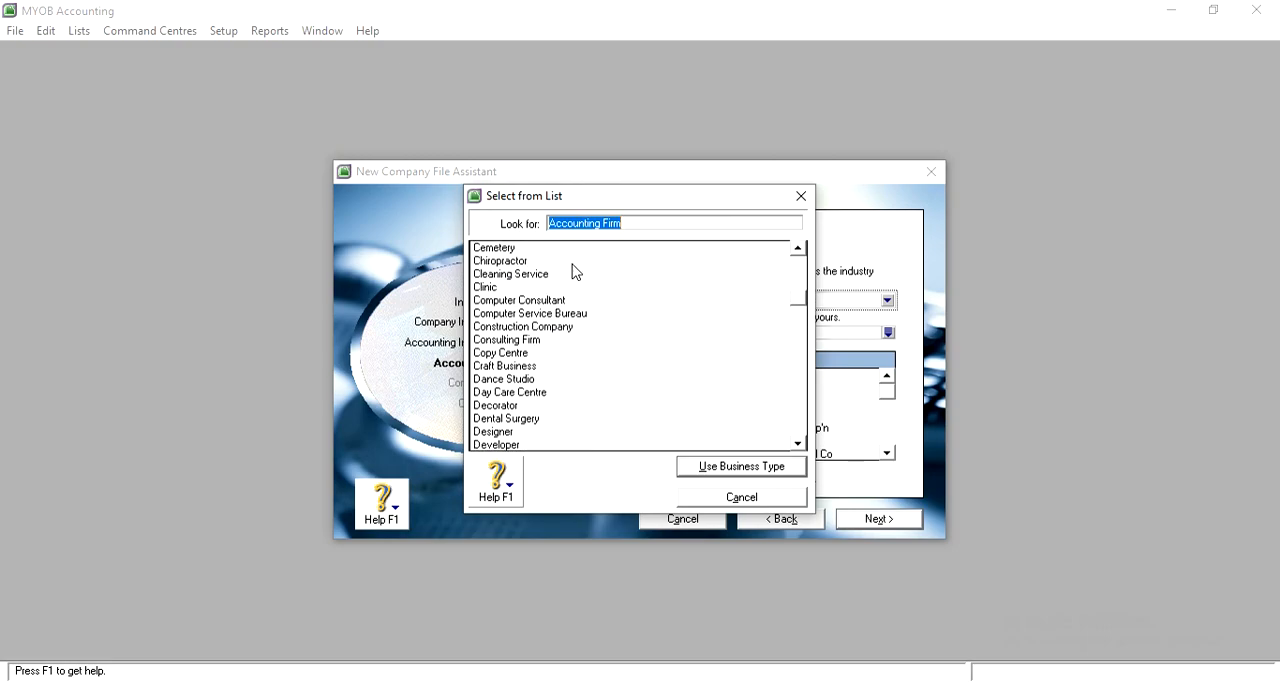
scroll(575, 272, up, 2)
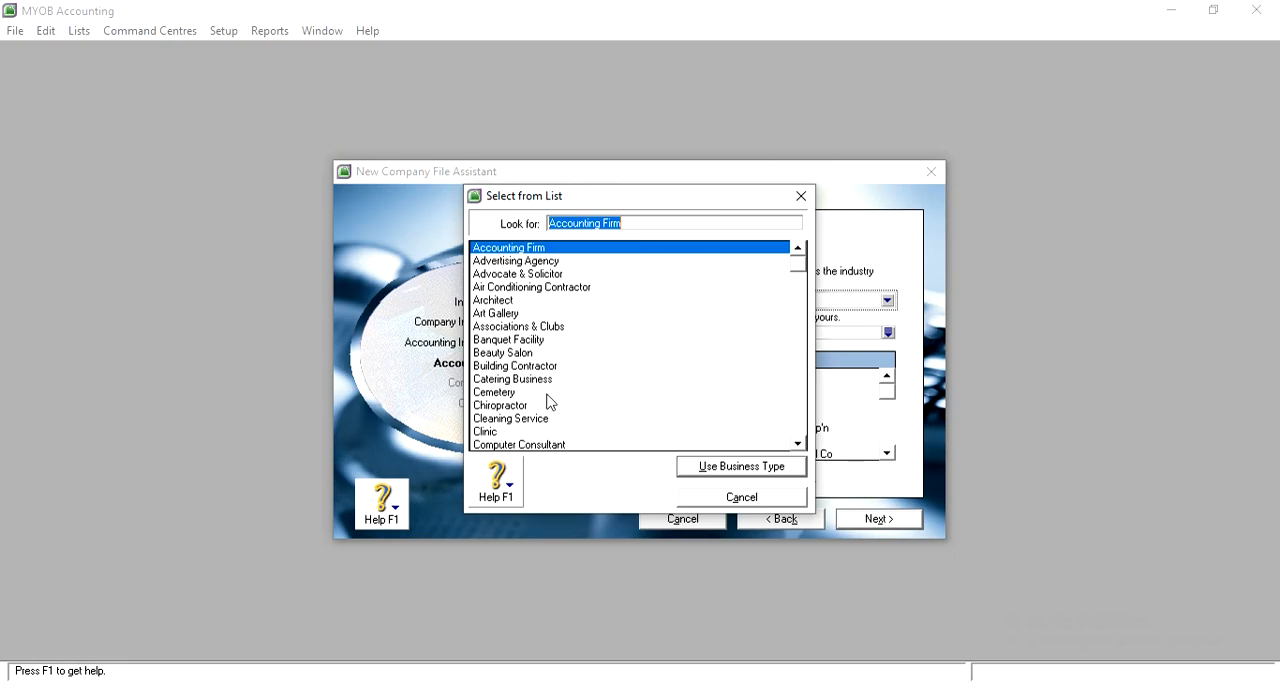
scroll(554, 416, down, 1)
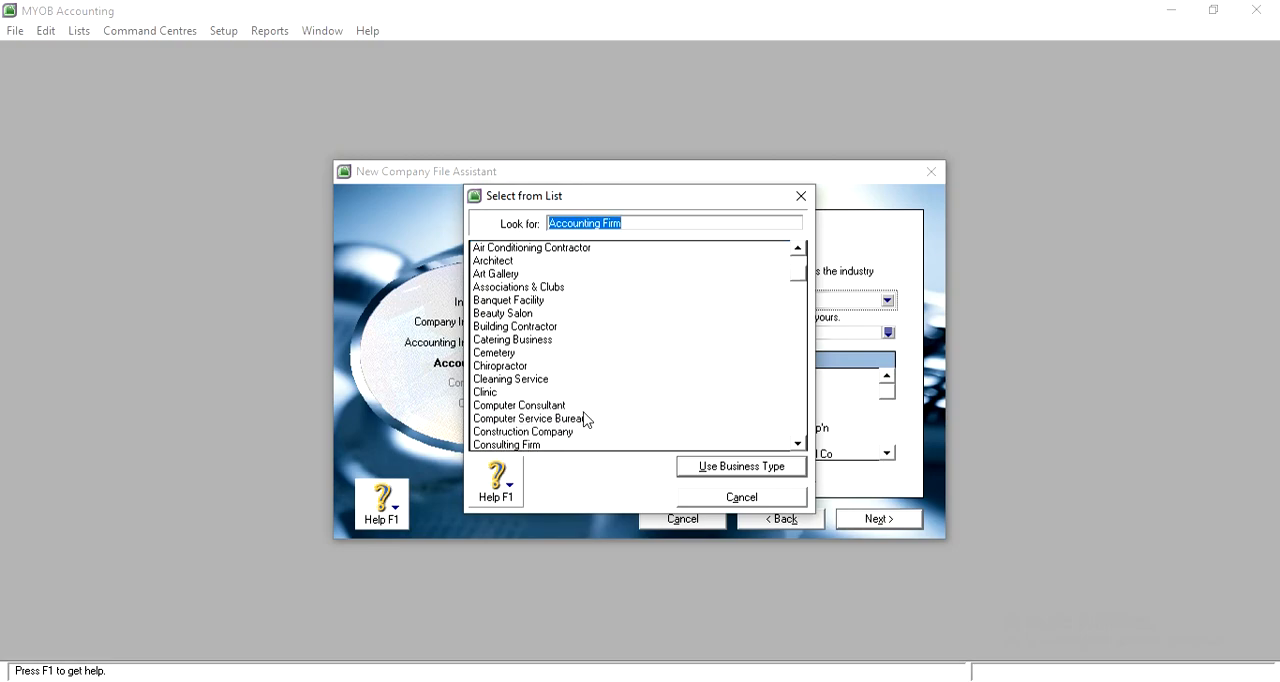
scroll(613, 417, down, 1)
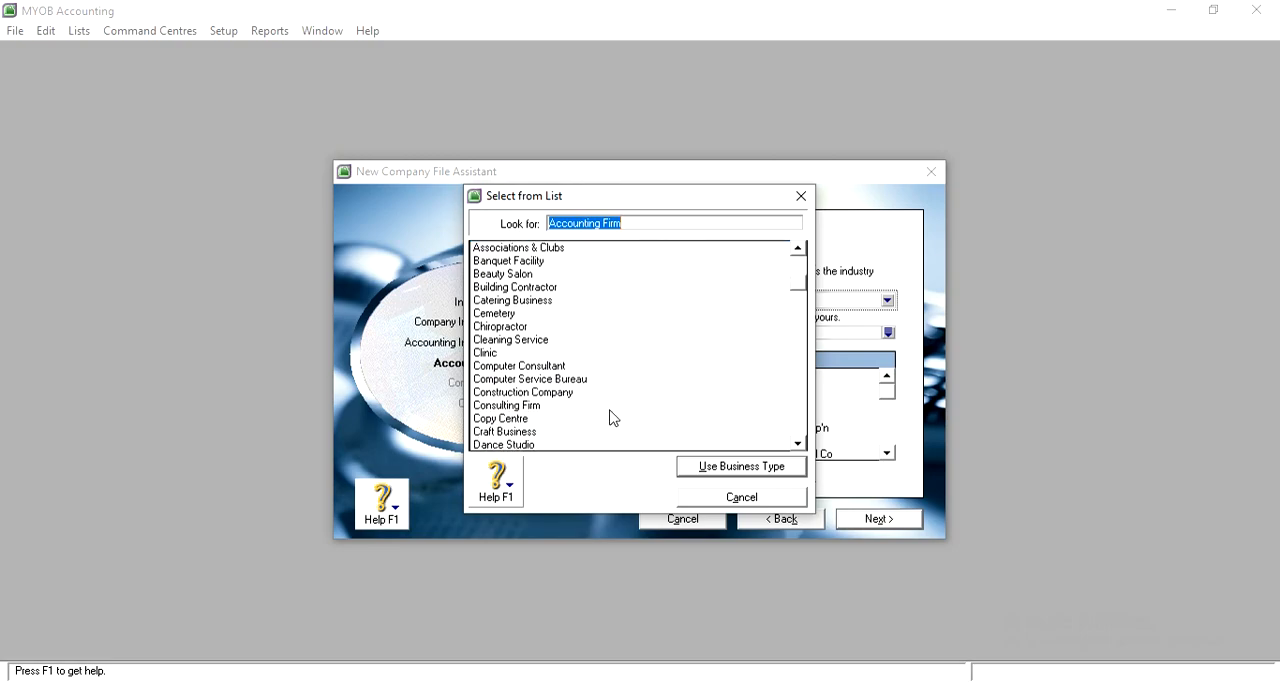
scroll(613, 417, down, 3)
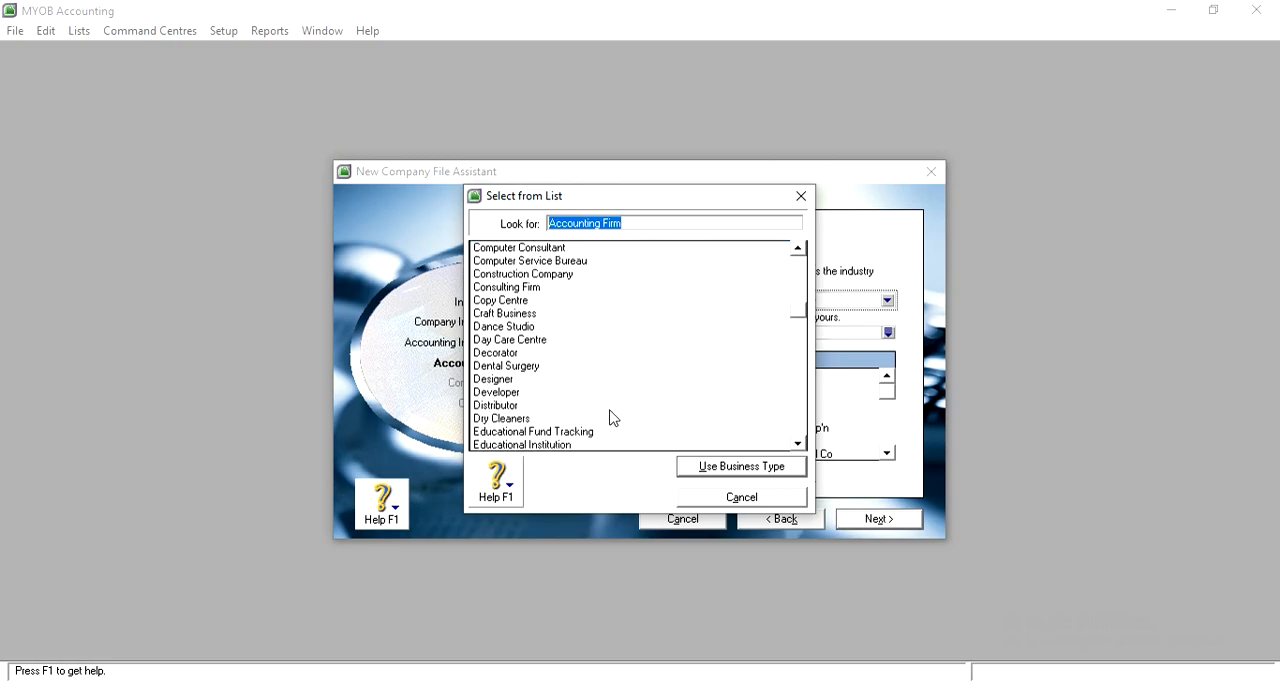
scroll(613, 417, down, 1)
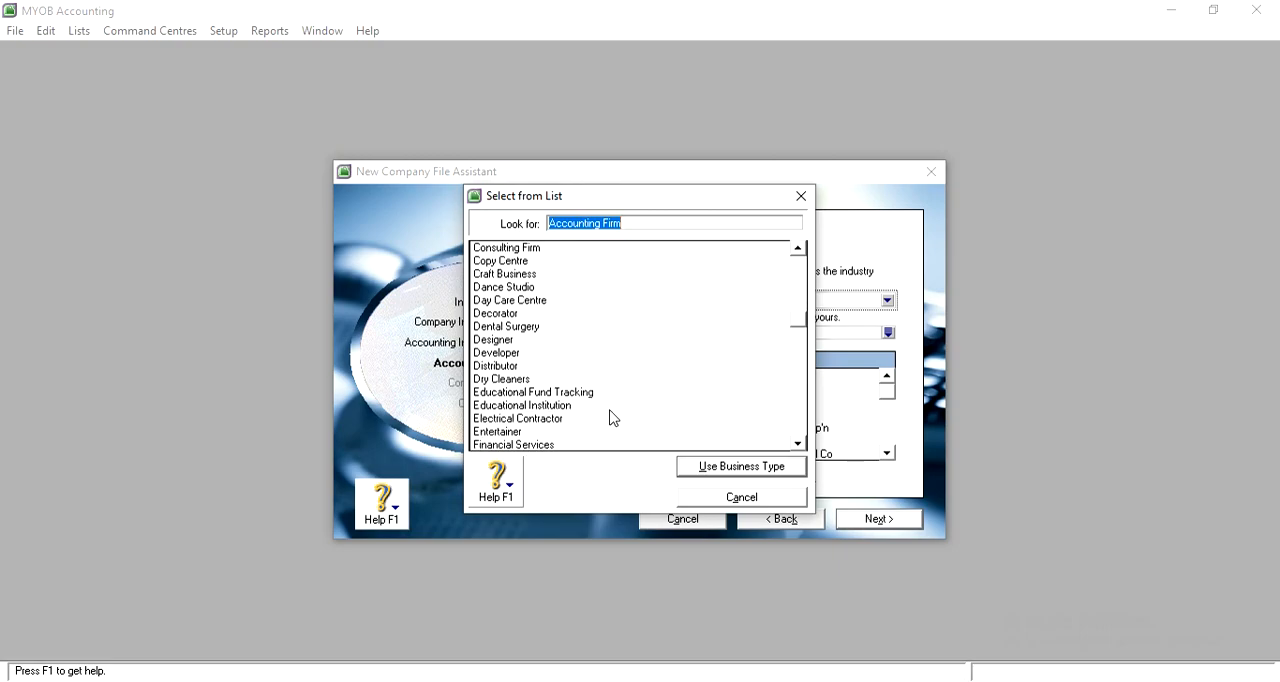
Choose Travel Agency as the type of business and continue to the company file creation
scroll(613, 417, down, 1)
click(584, 406)
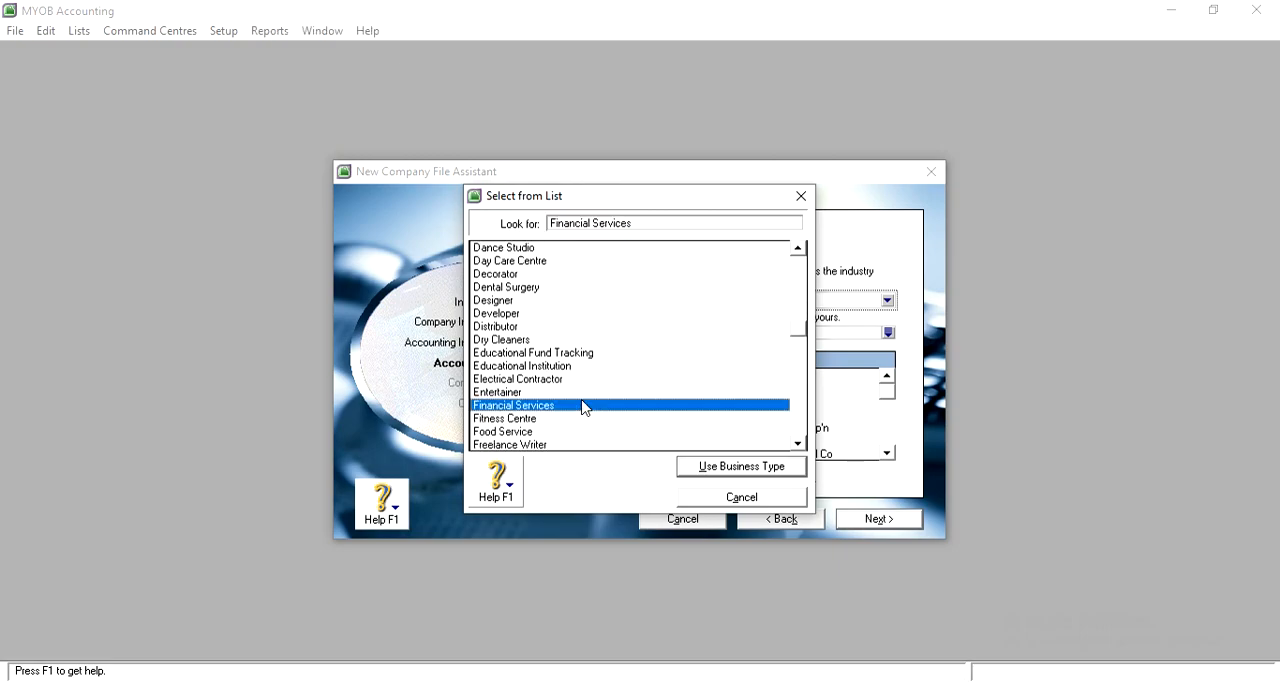
scroll(590, 416, down, 1)
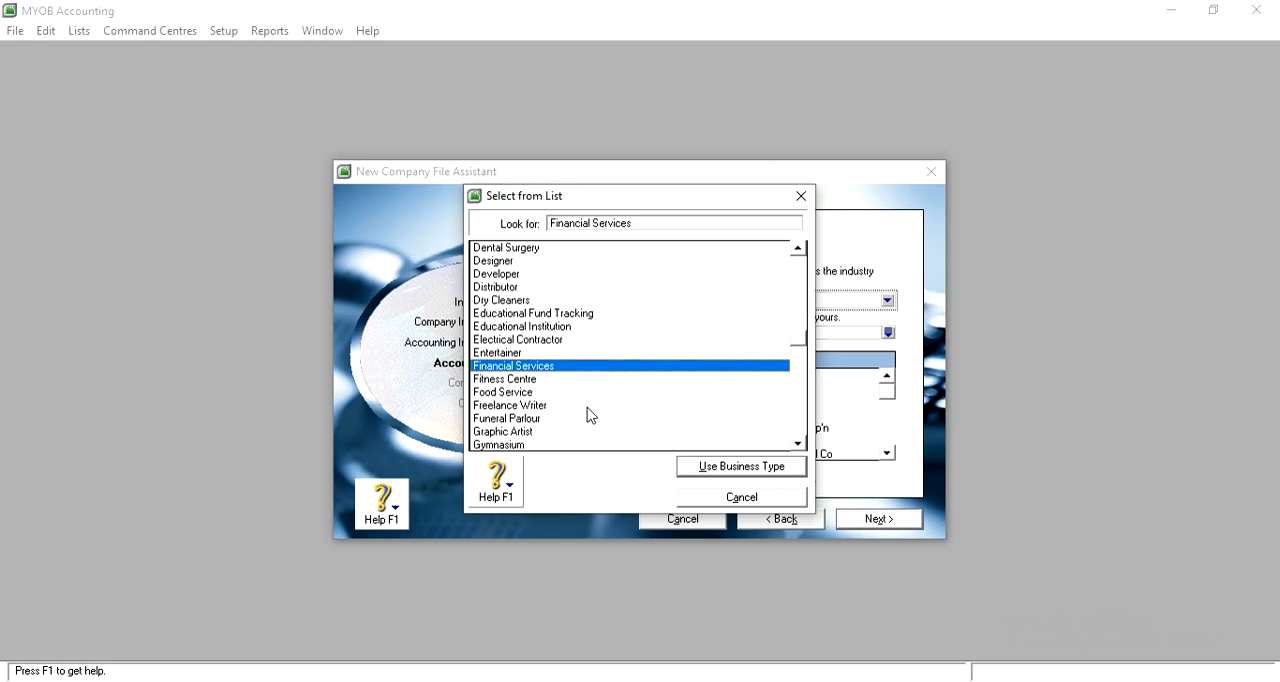
scroll(555, 433, down, 3)
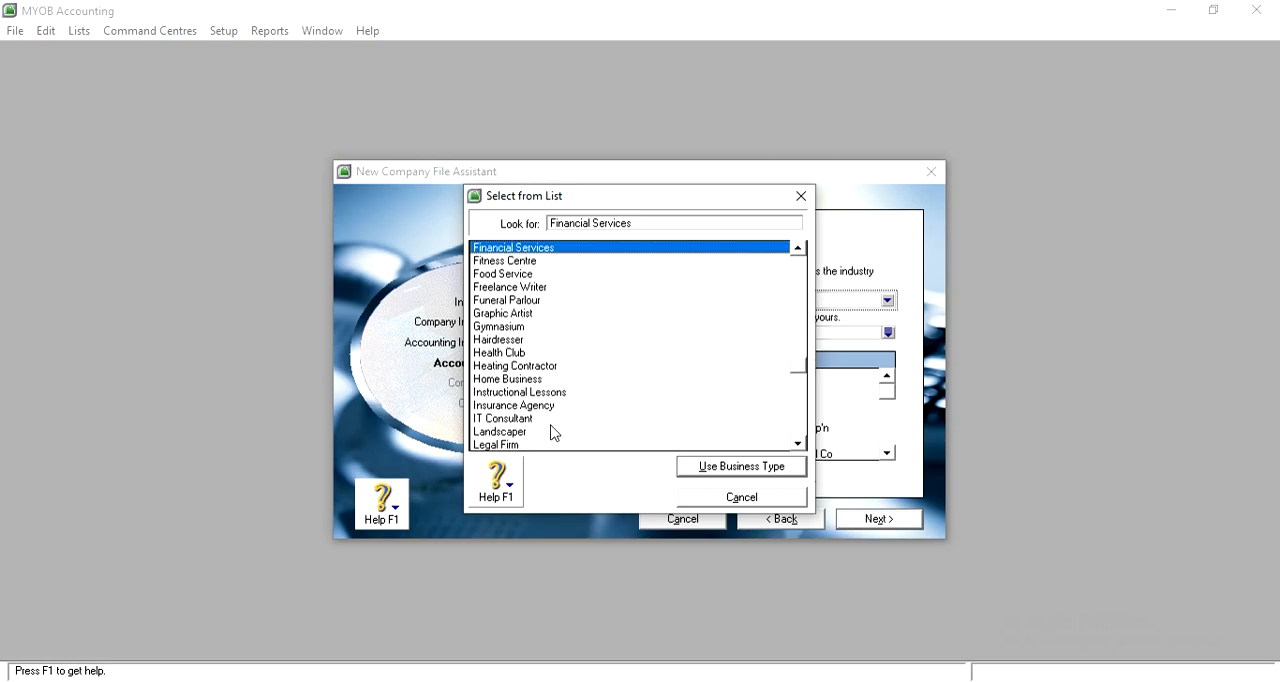
scroll(646, 388, down, 1)
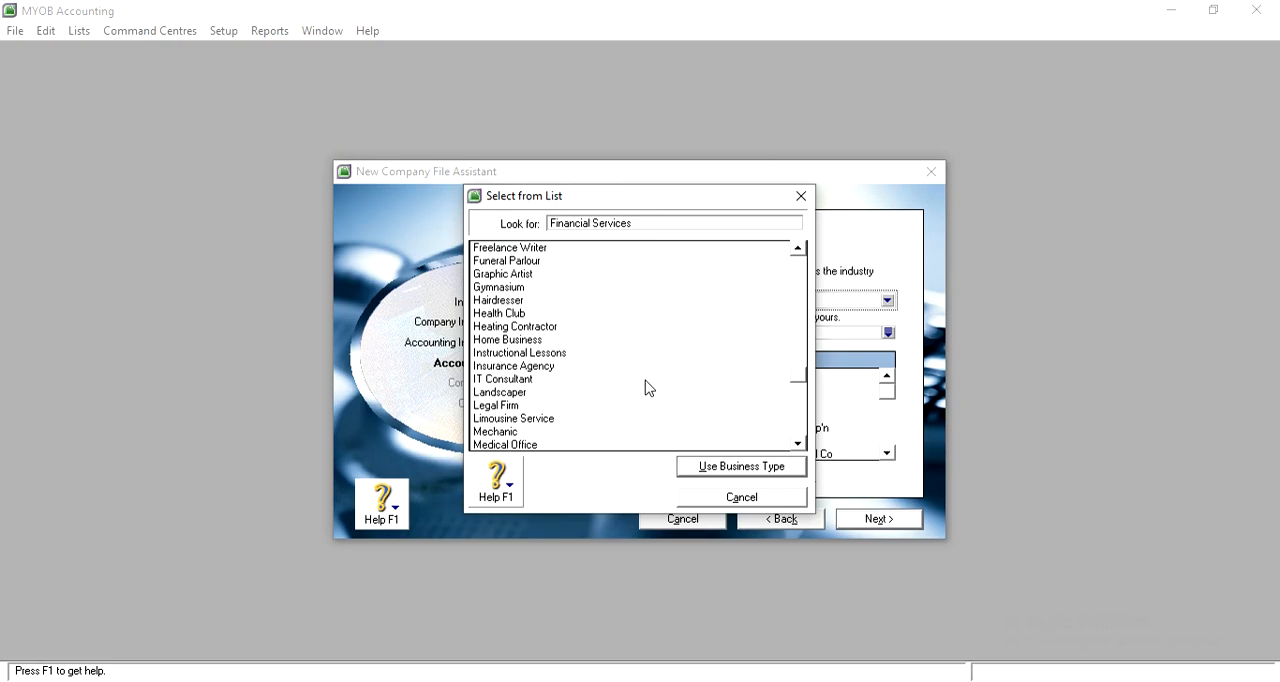
scroll(646, 388, down, 1)
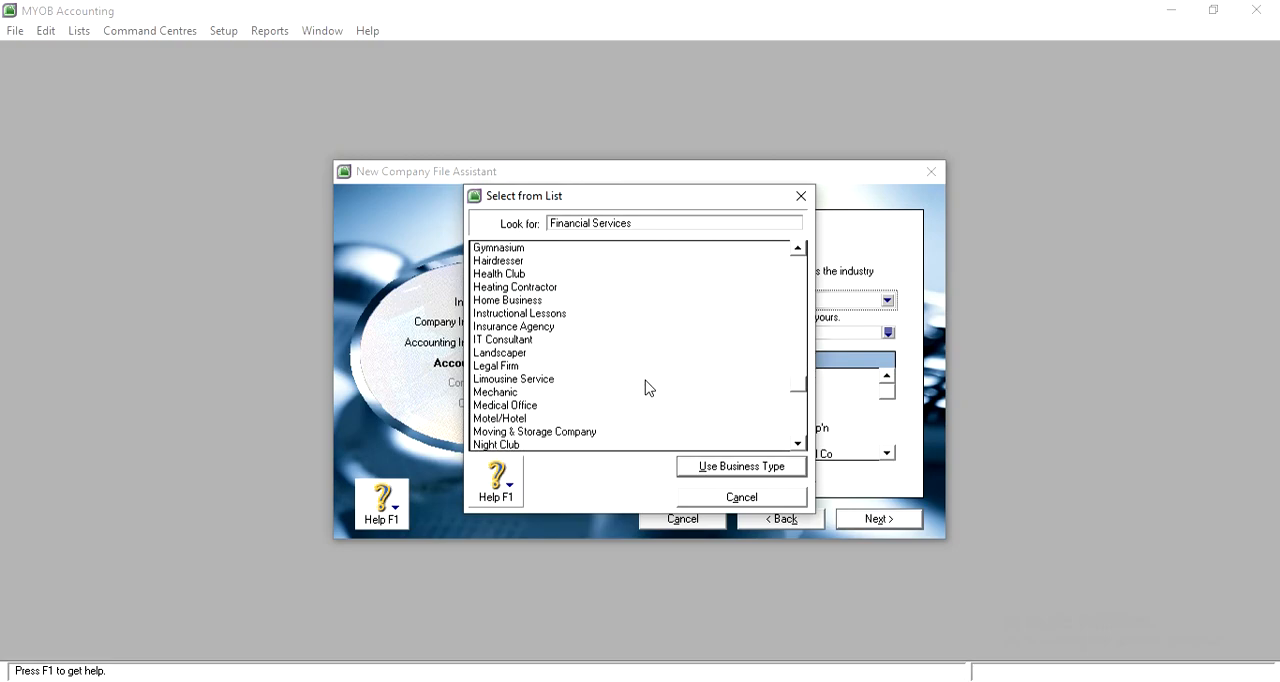
scroll(646, 388, down, 1)
scroll(642, 388, down, 1)
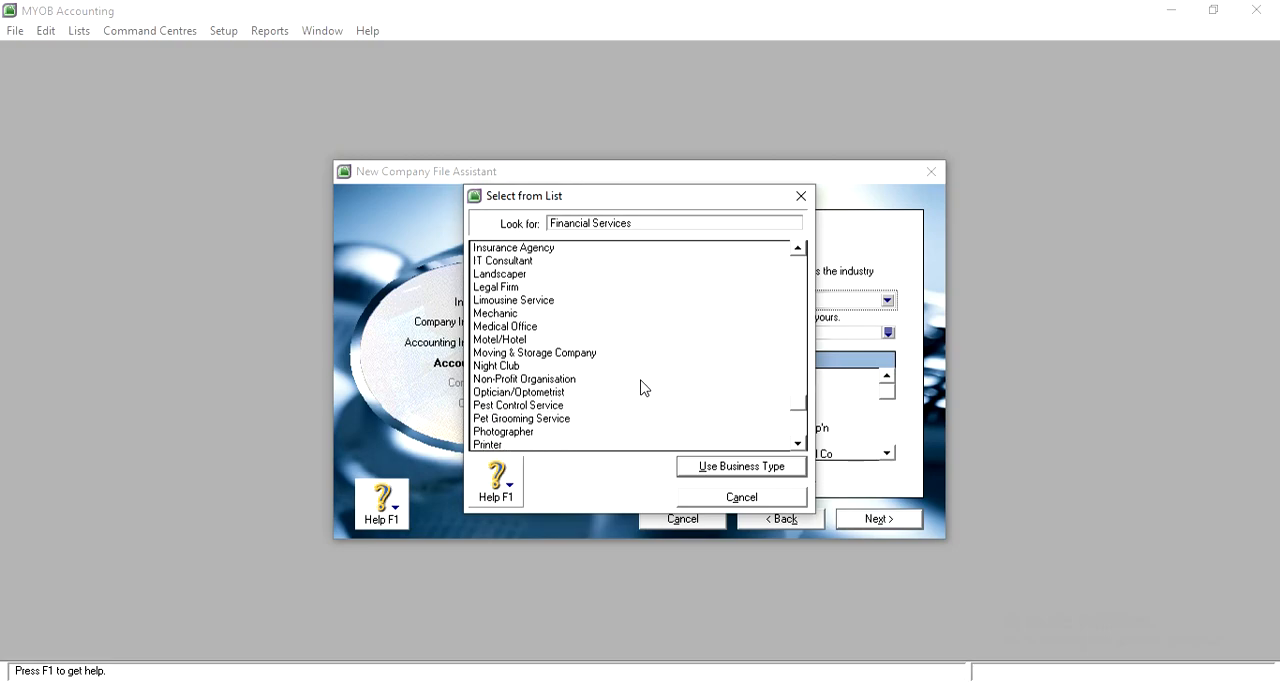
scroll(644, 388, down, 1)
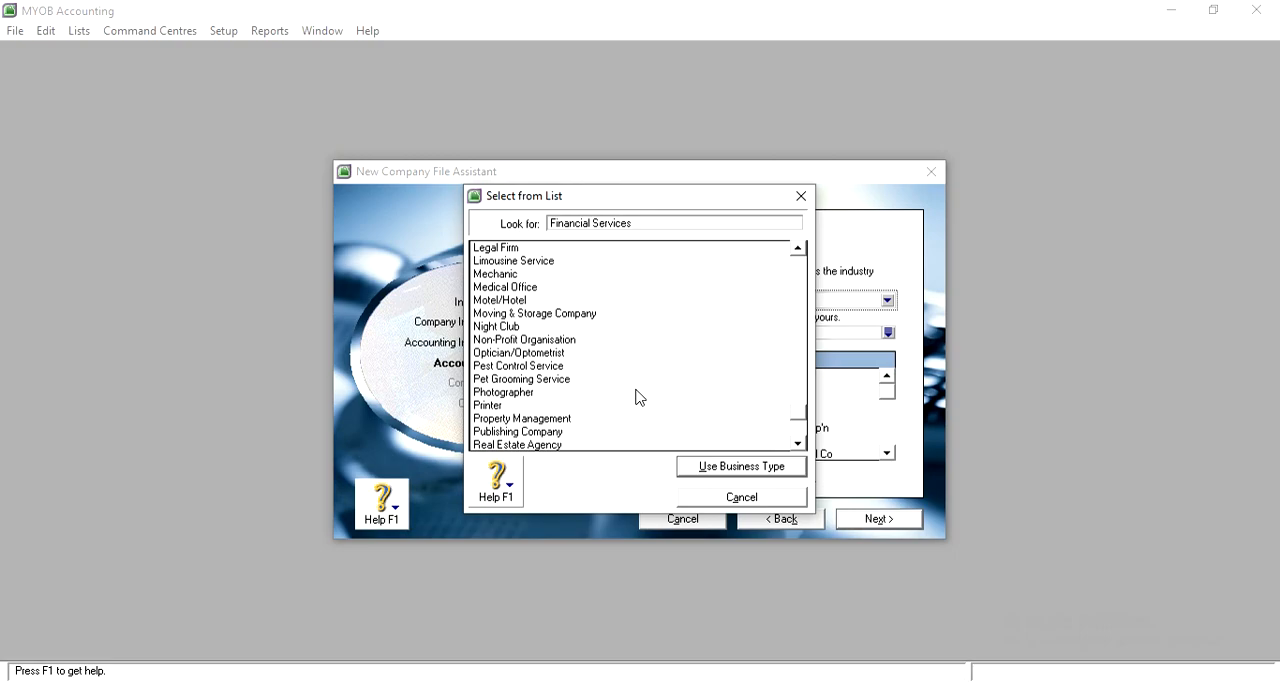
scroll(640, 397, down, 1)
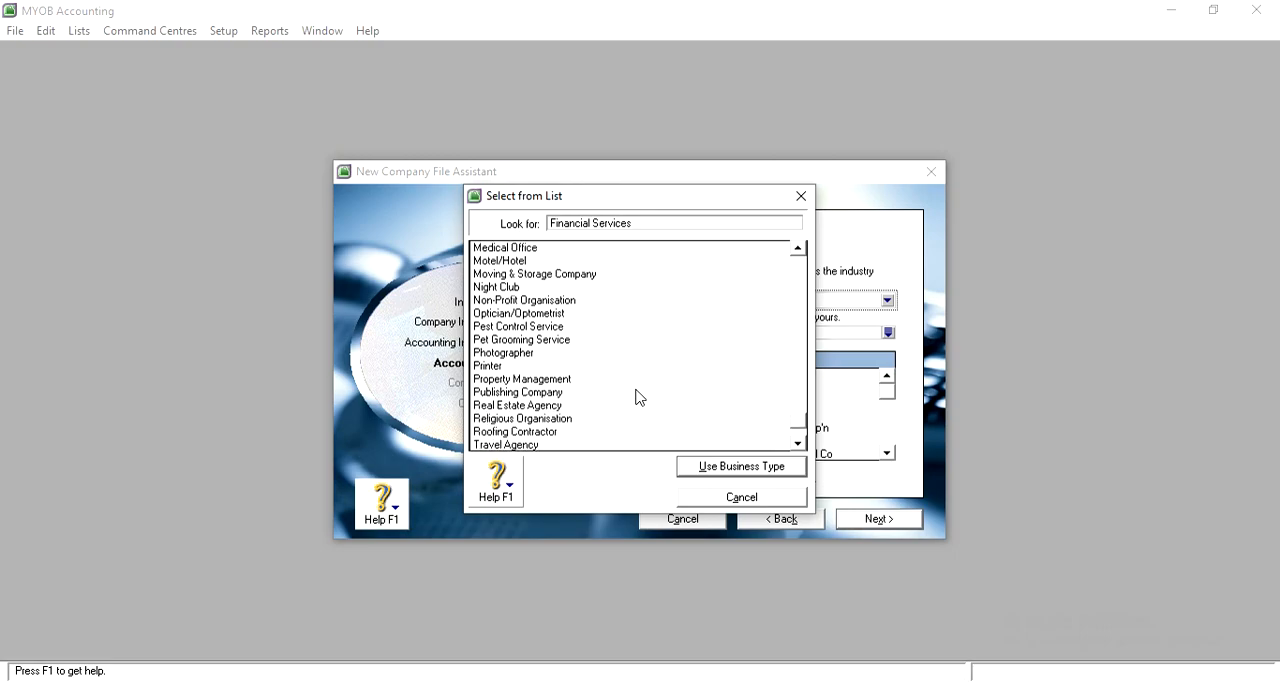
scroll(640, 397, down, 1)
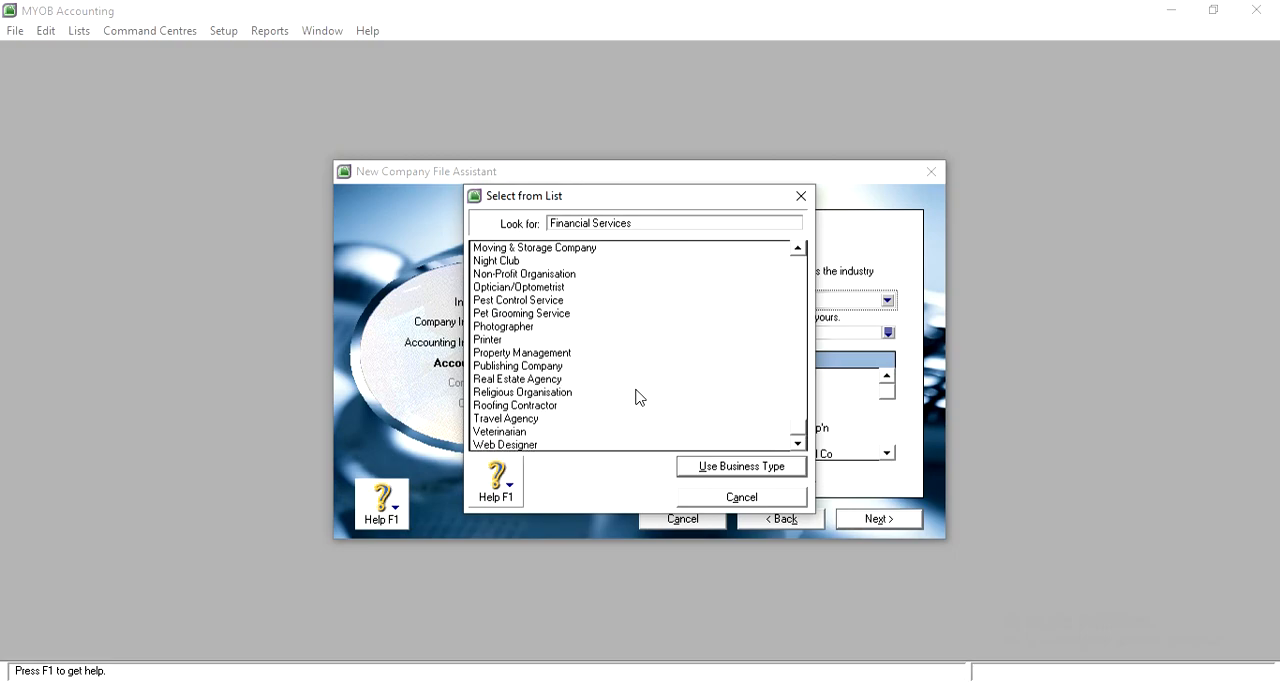
click(591, 419)
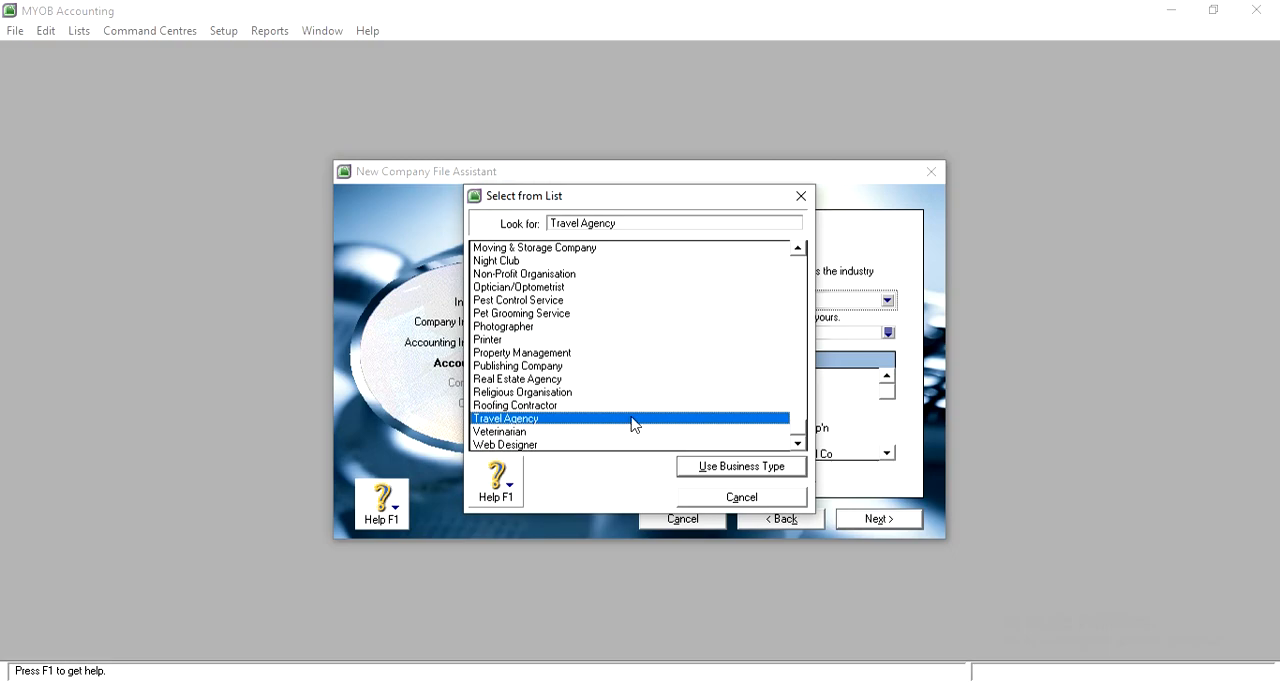
click(750, 470)
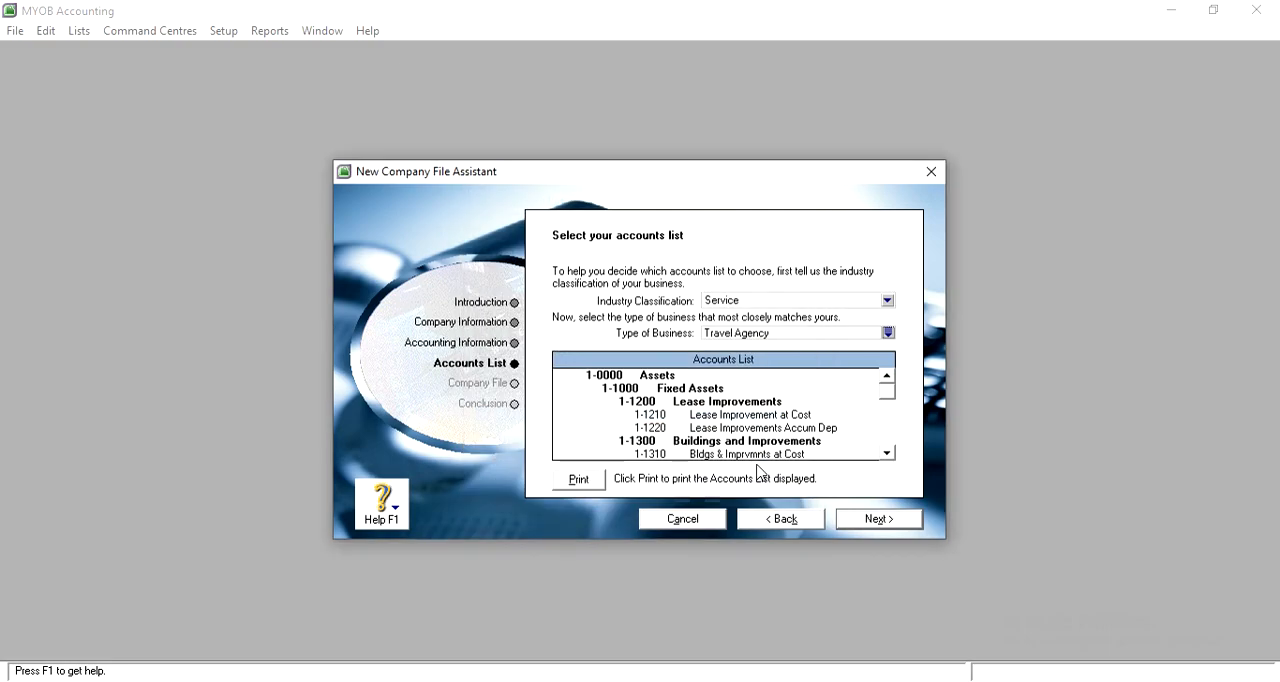
click(872, 517)
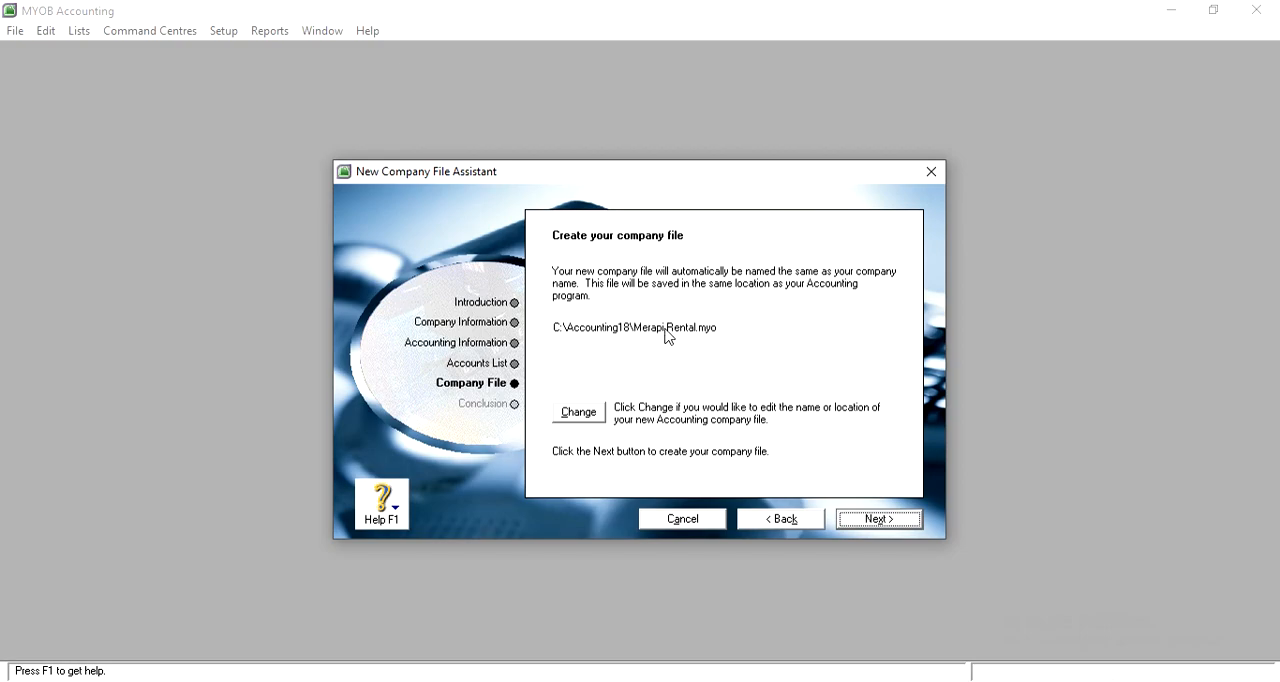
Change the new company file's location to the Documents folder, keeping the file name Merapi Rental
click(592, 416)
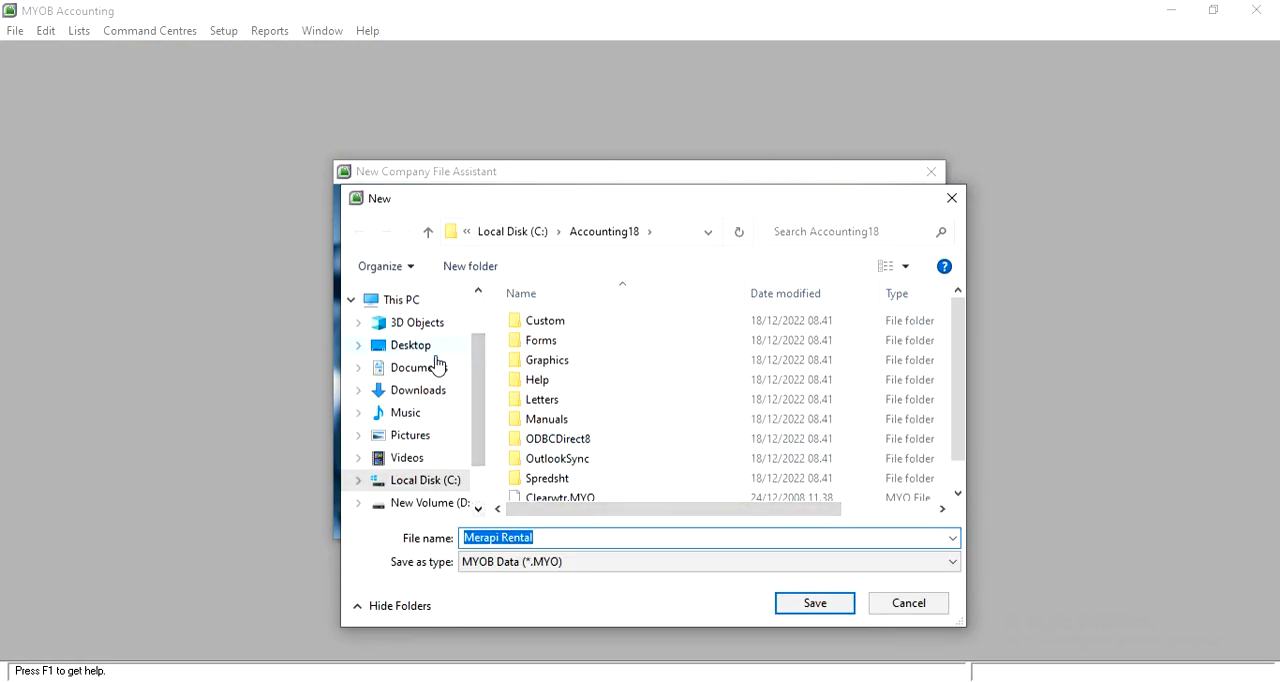
scroll(478, 500, down, 2)
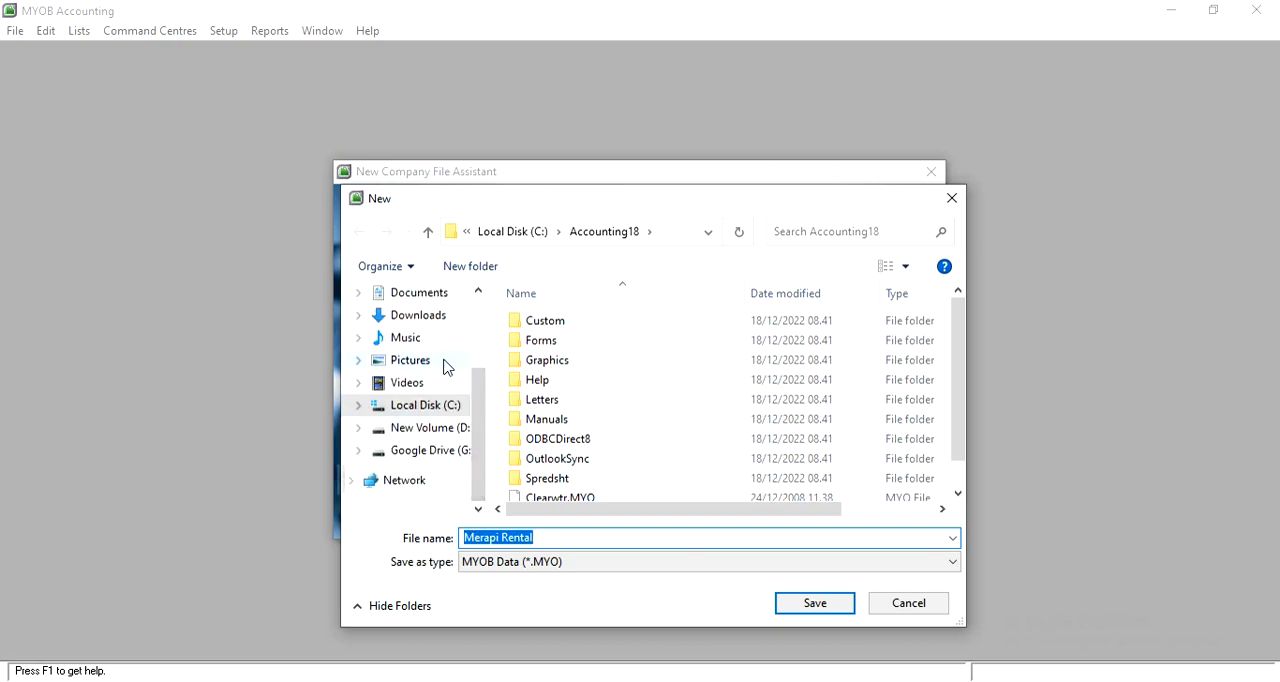
click(432, 300)
click(560, 537)
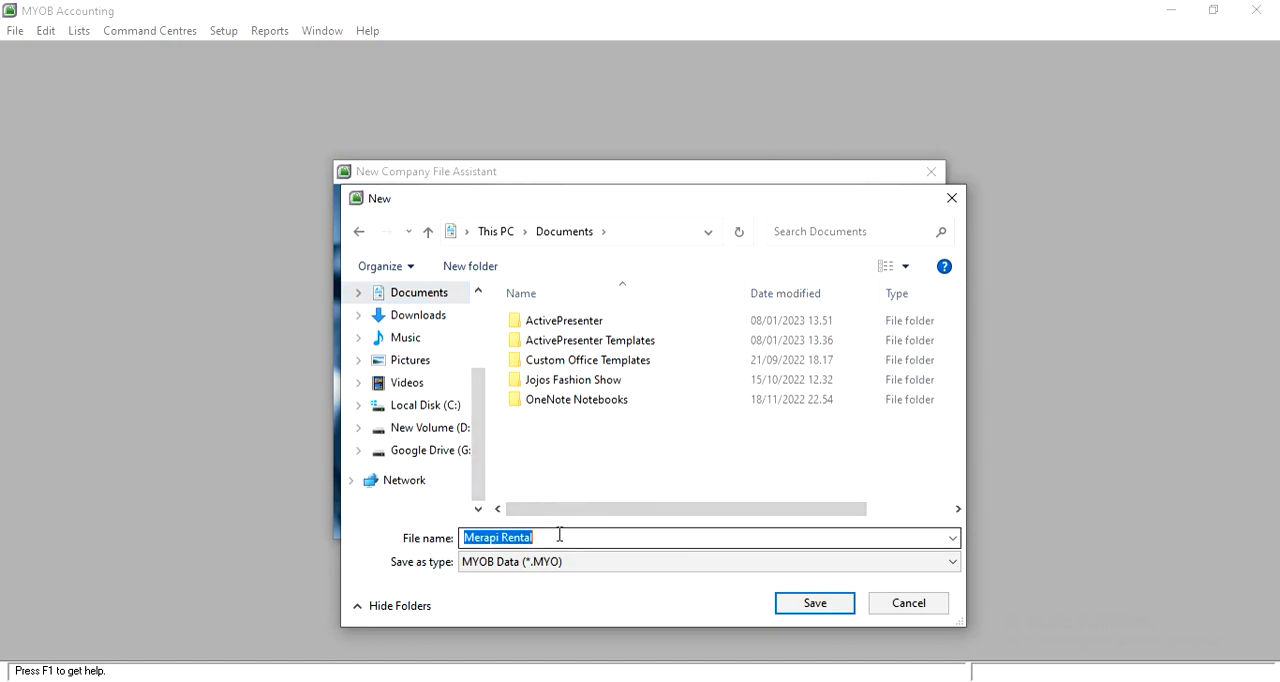
click(560, 537)
click(812, 603)
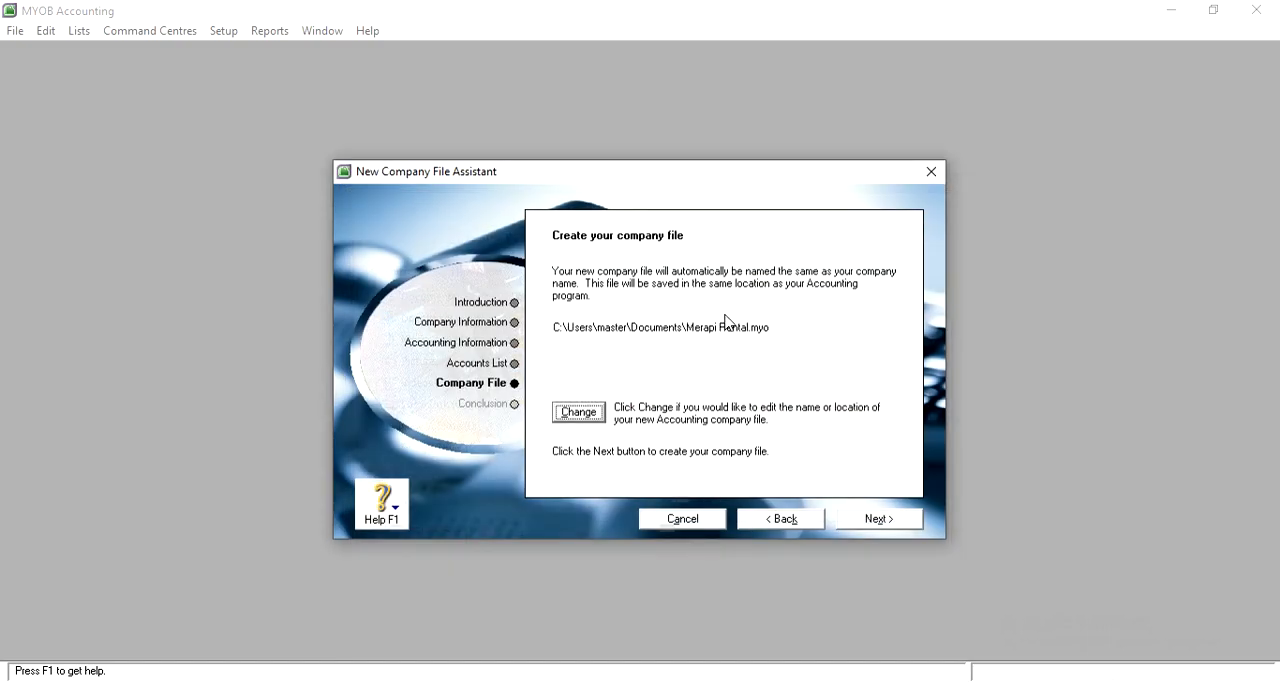
Create the company file and open its Command Centre in a maximized window
click(901, 524)
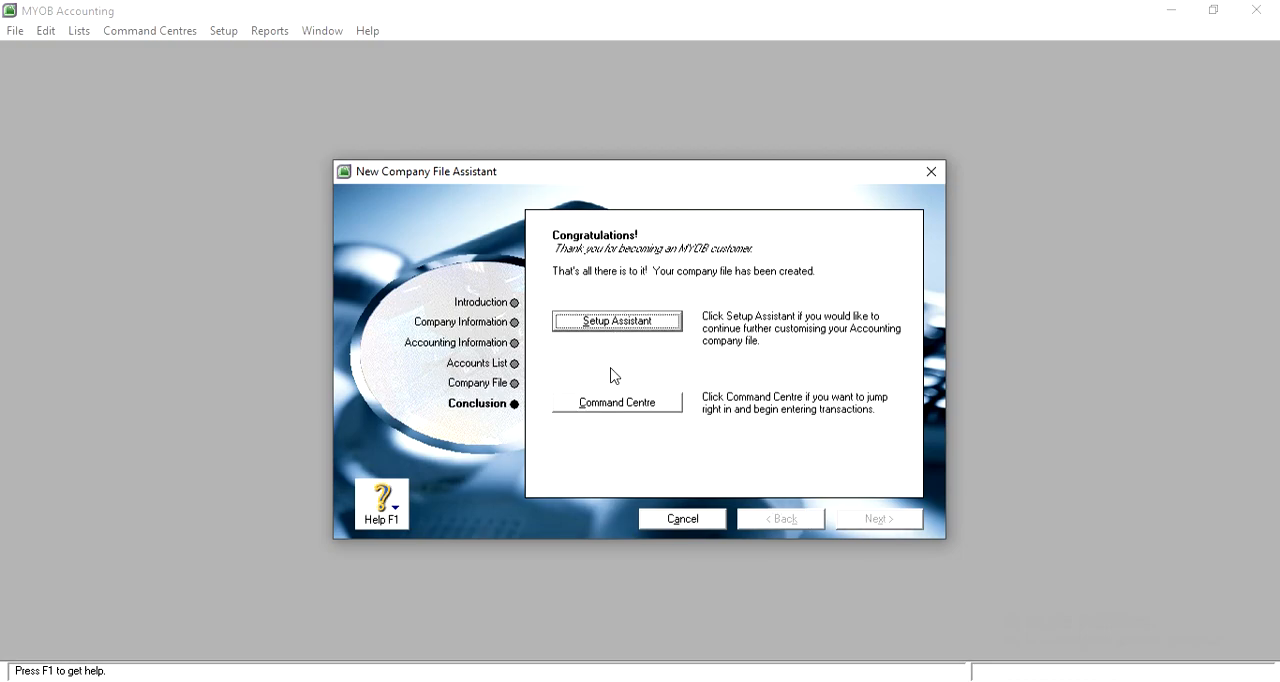
click(622, 404)
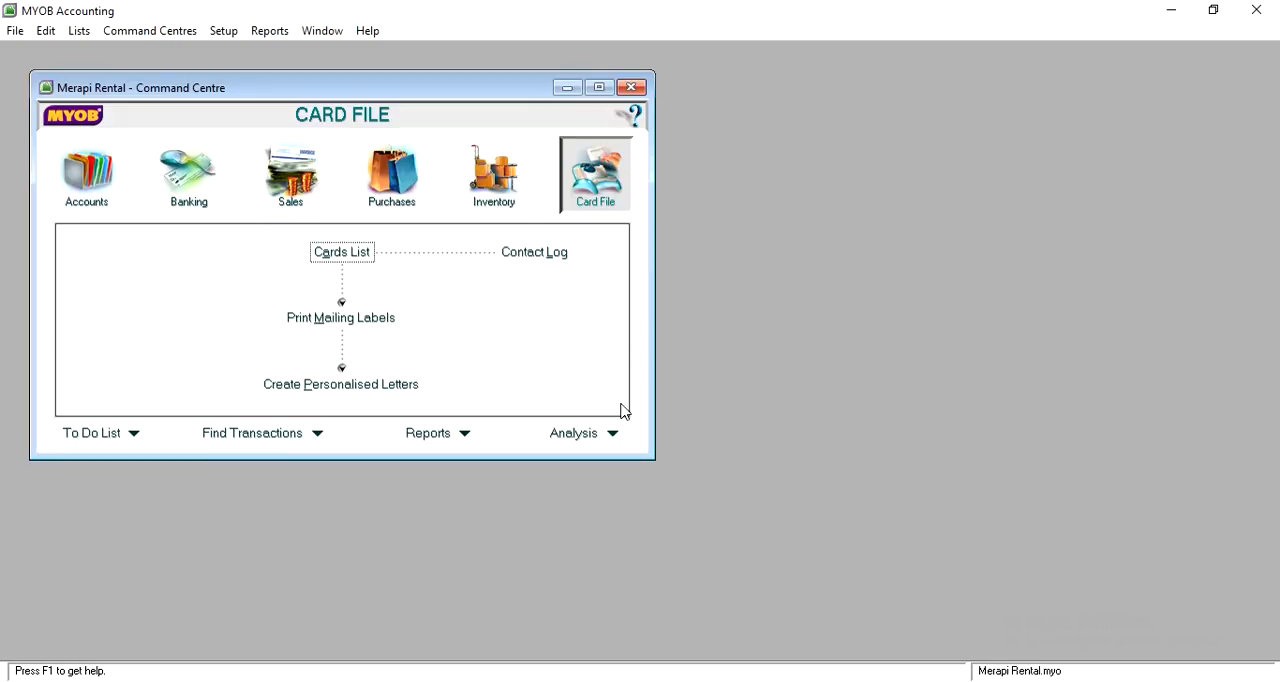
click(598, 88)
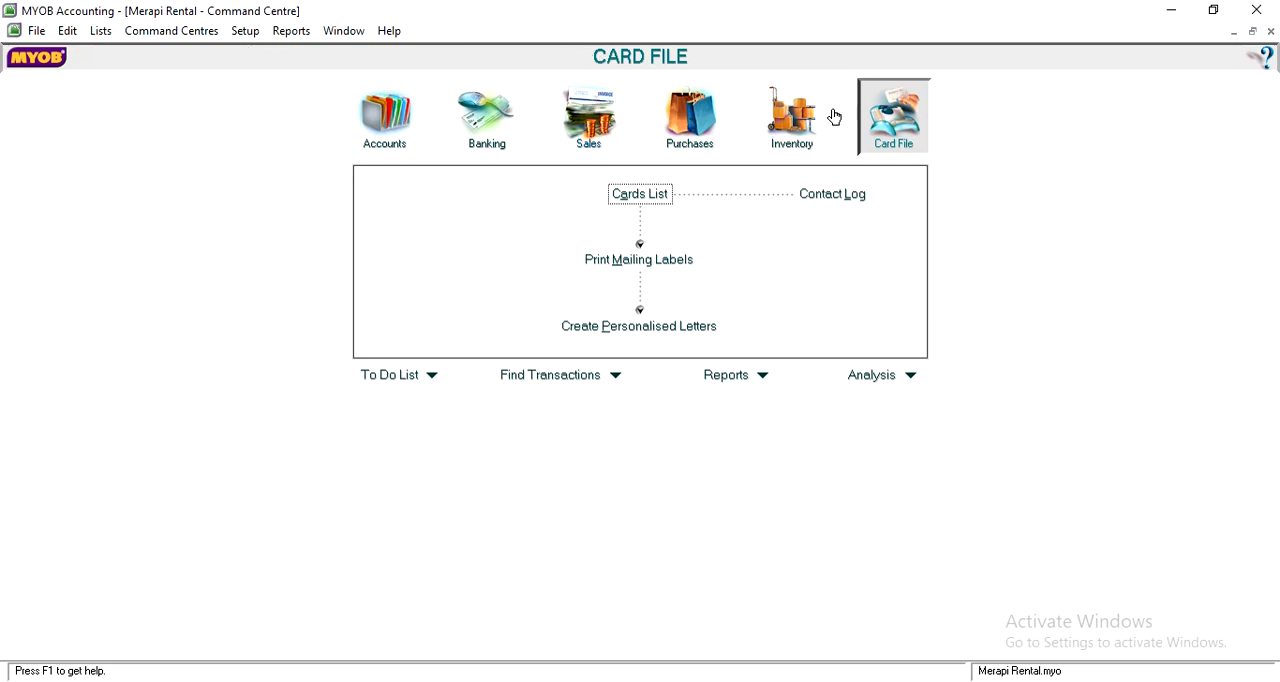
drag(871, 681, 863, 640)
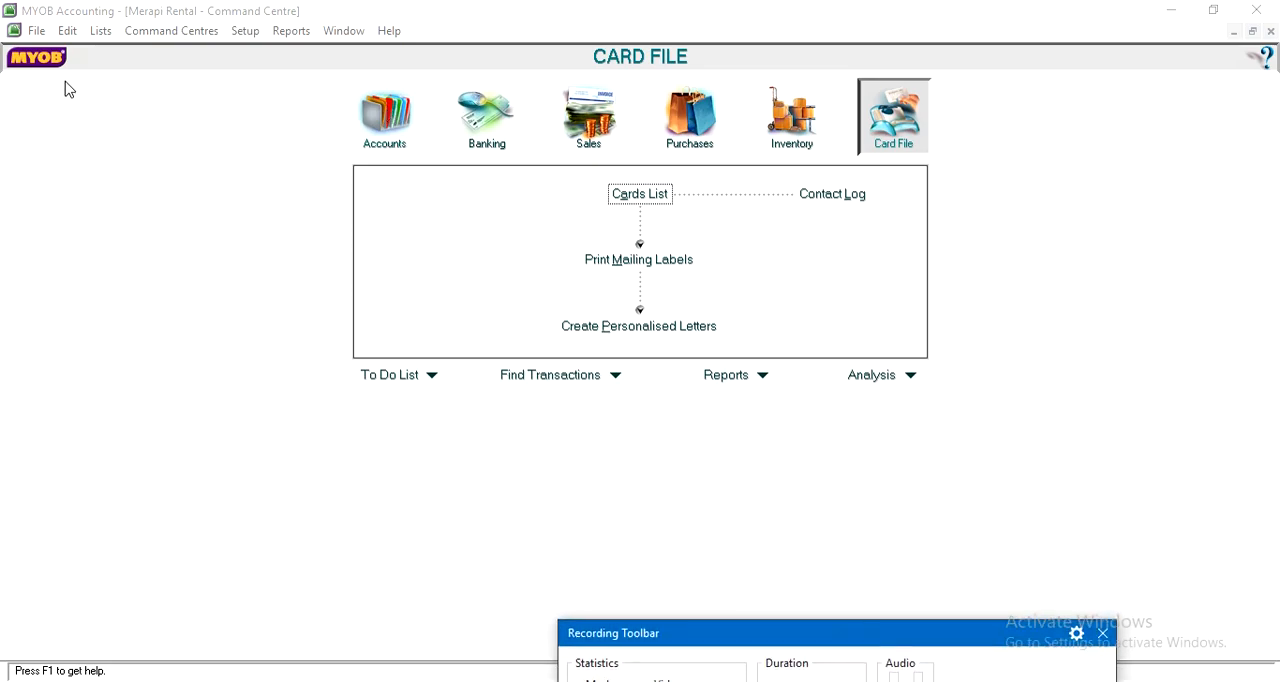